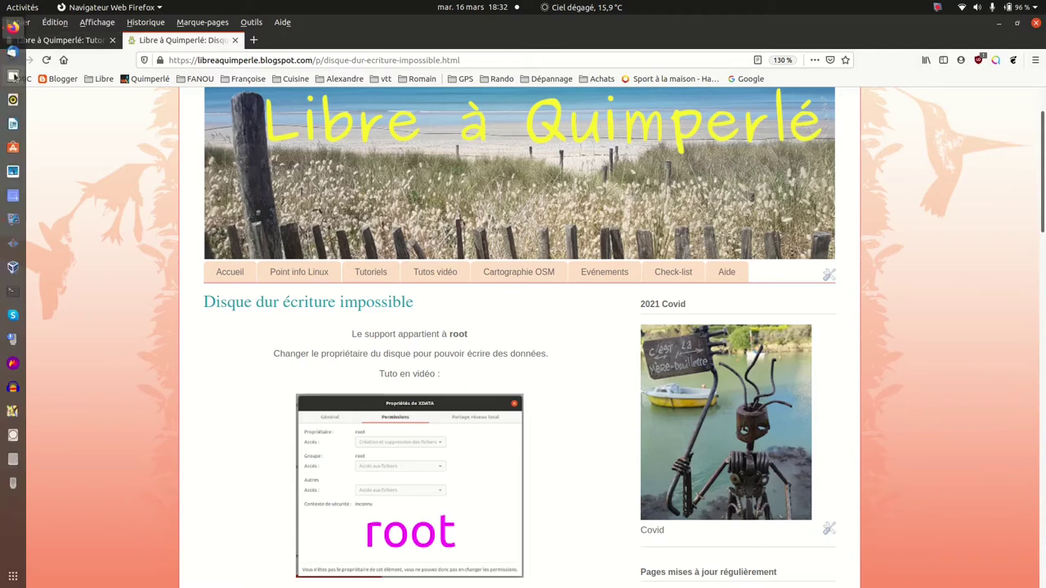
Open the Files file manager on the home folder from the Ubuntu dock
{"action": "left_click", "coordinate": [14, 76]}
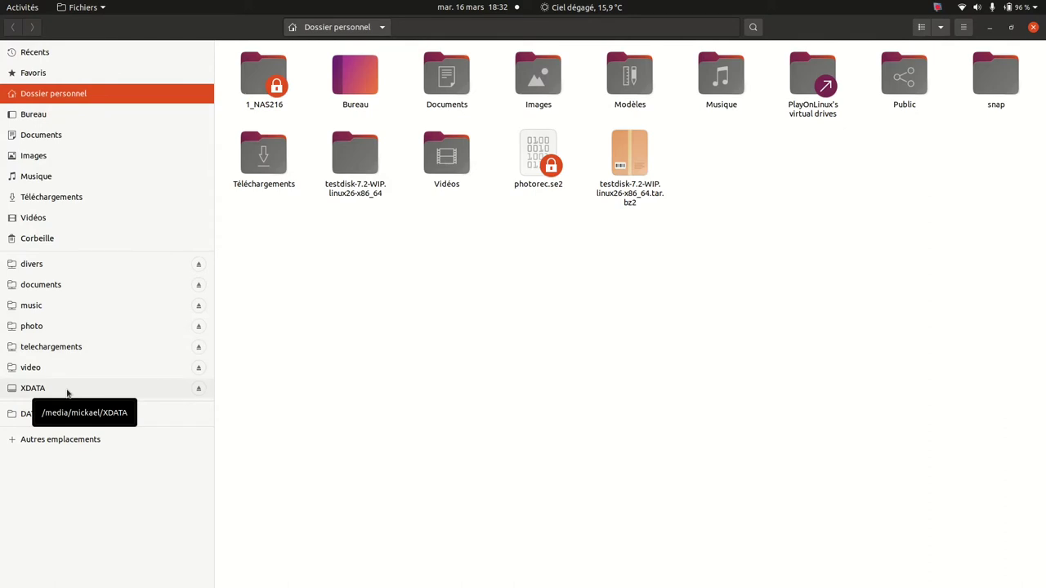
Open the empty XDATA drive, try creating a new folder and cancel, then open XDATA's sidebar menu
{"action": "left_click", "coordinate": [68, 391]}
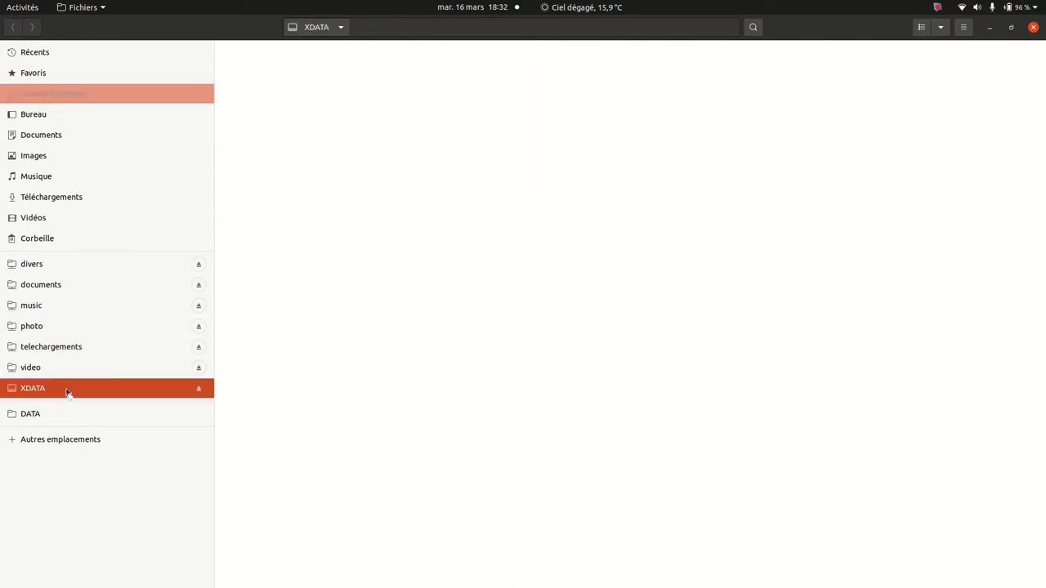
{"action": "right_click", "coordinate": [388, 289]}
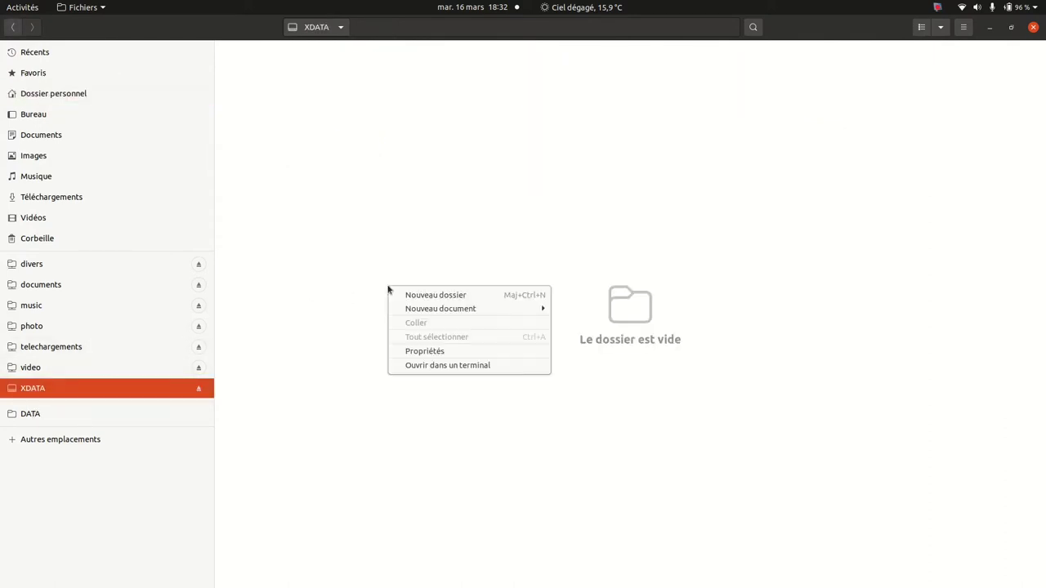
{"action": "left_click", "coordinate": [433, 295]}
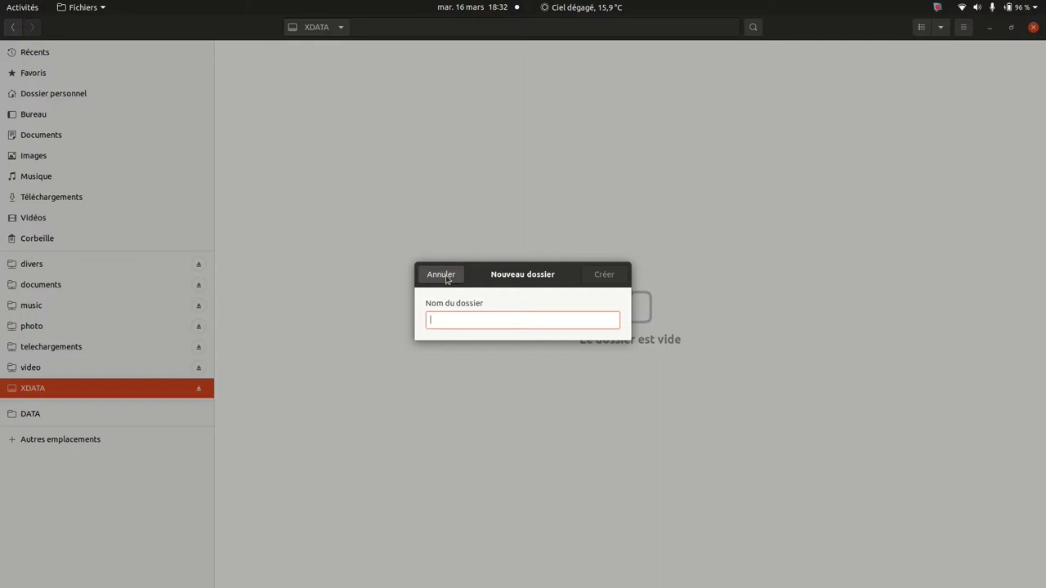
{"action": "left_click", "coordinate": [442, 276]}
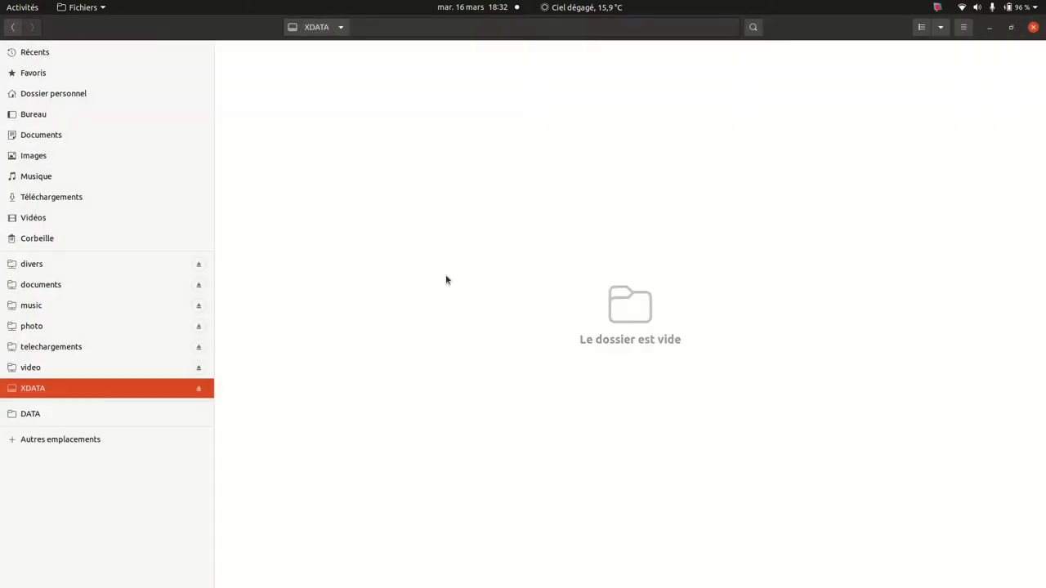
{"action": "right_click", "coordinate": [114, 389]}
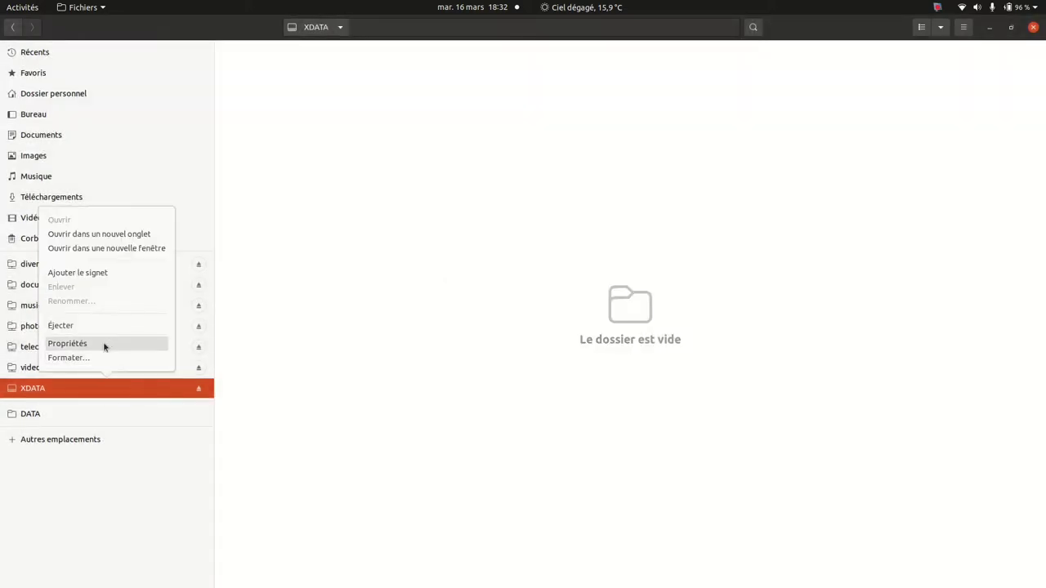
{"action": "left_click", "coordinate": [103, 346]}
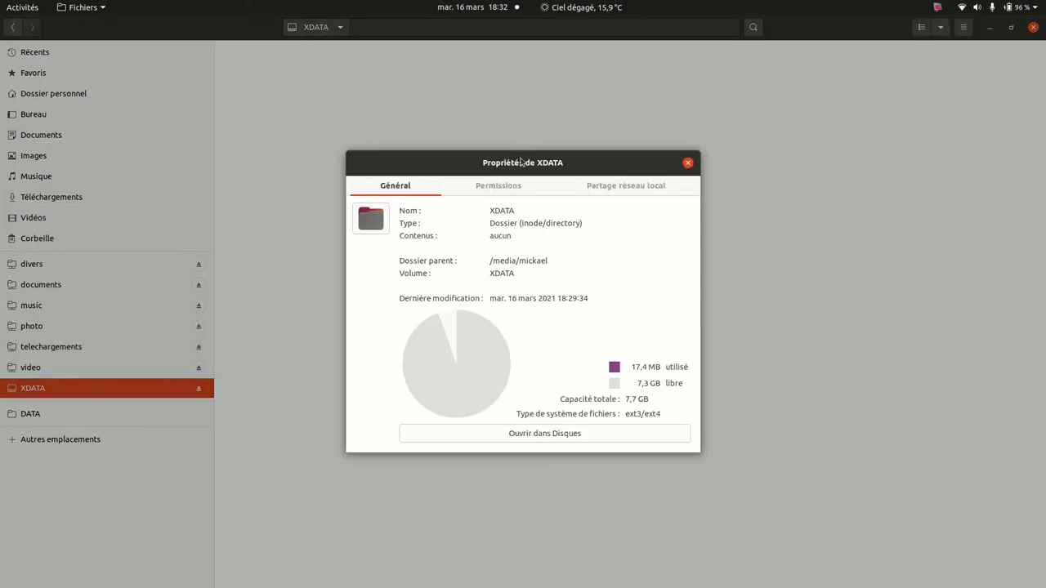
{"action": "left_click", "coordinate": [515, 187]}
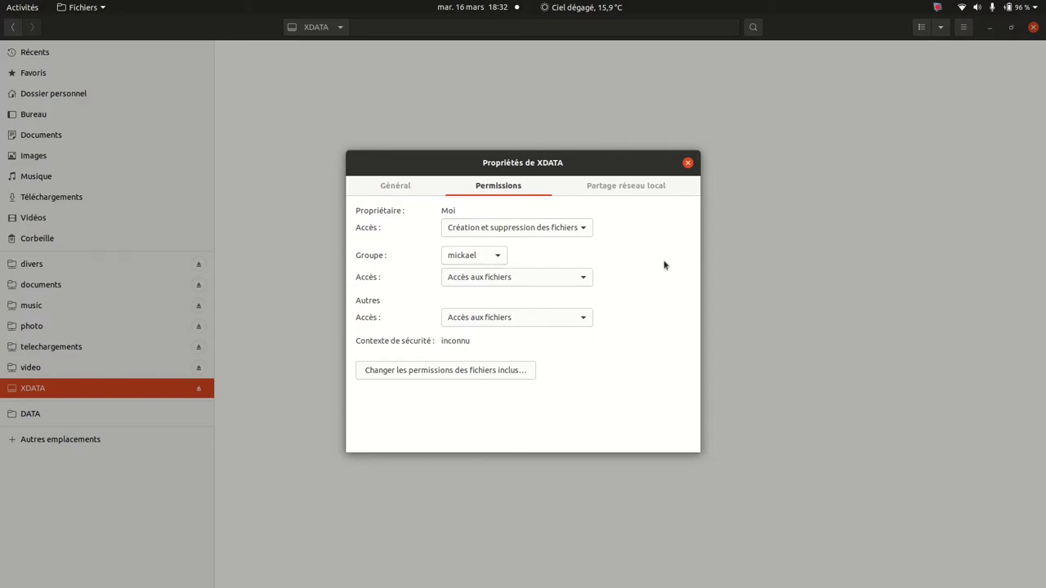
{"action": "left_click", "coordinate": [688, 165]}
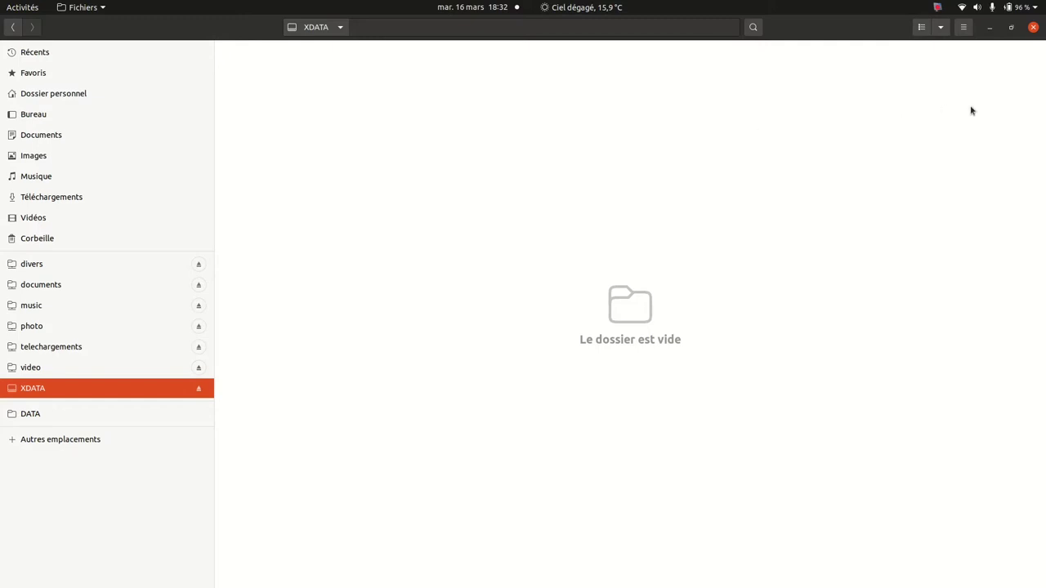
Close Files and launch GParted through a 'gpl' search, authenticating to run it as root
{"action": "left_click", "coordinate": [1034, 28]}
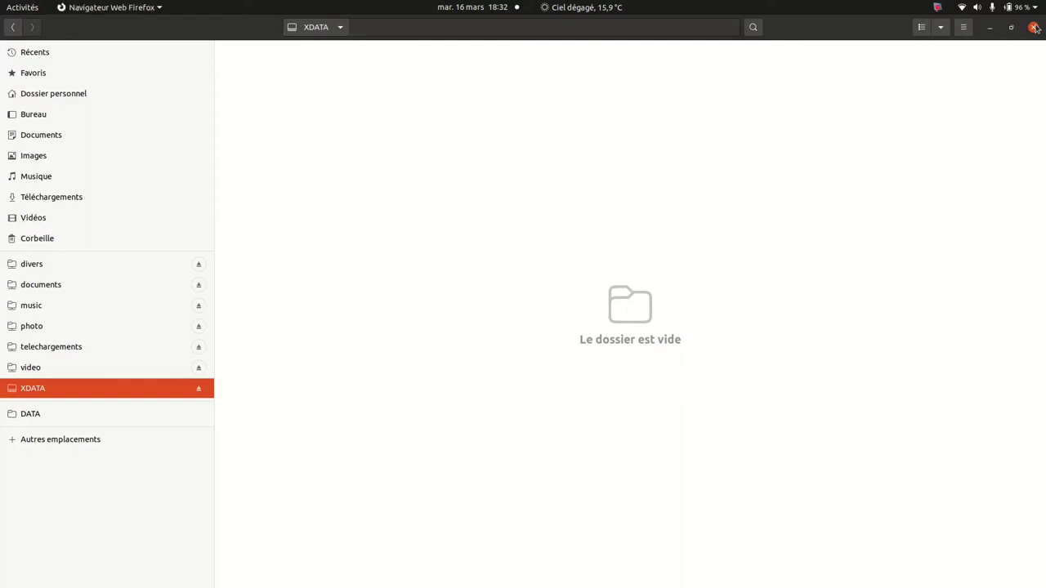
{"action": "left_click", "coordinate": [8, 11]}
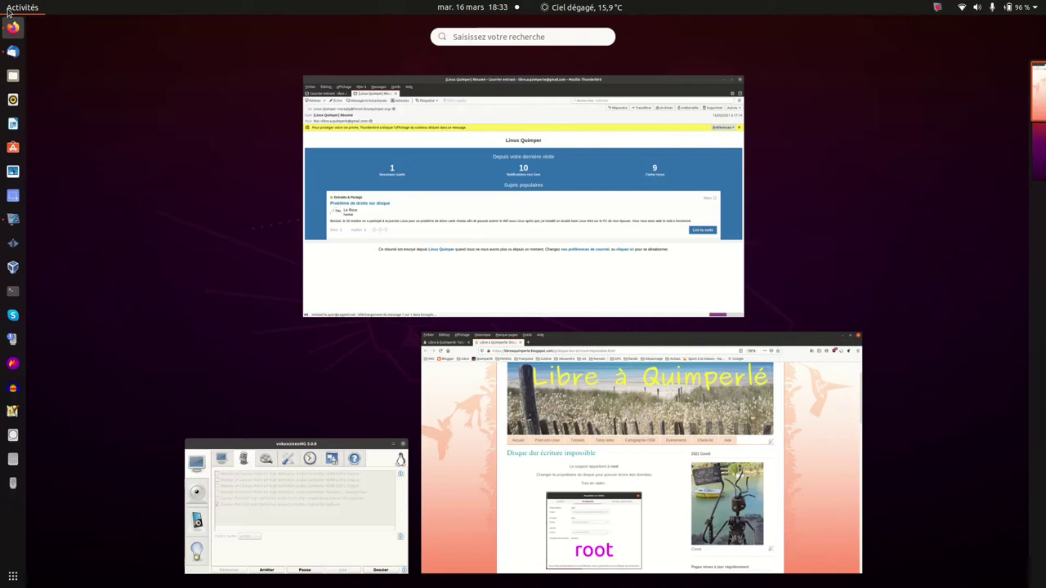
{"action": "type", "text": "gpl"}
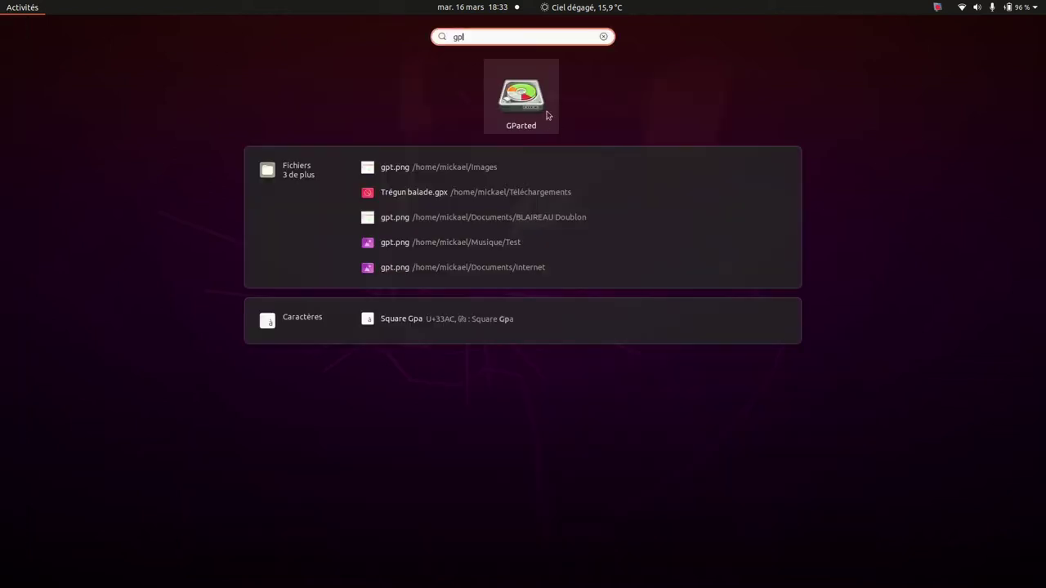
{"action": "left_click", "coordinate": [521, 98]}
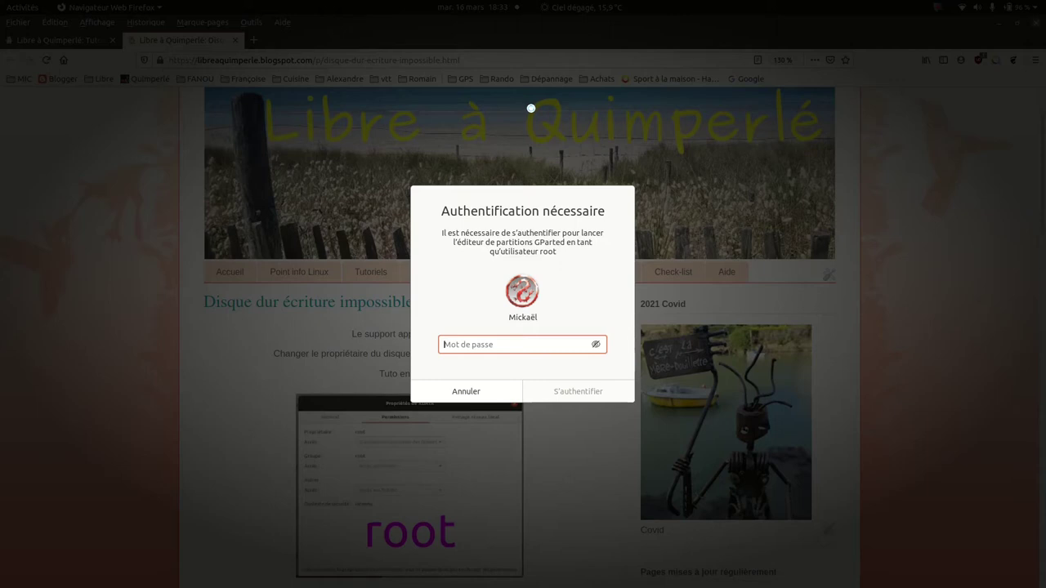
{"action": "key", "text": "Return"}
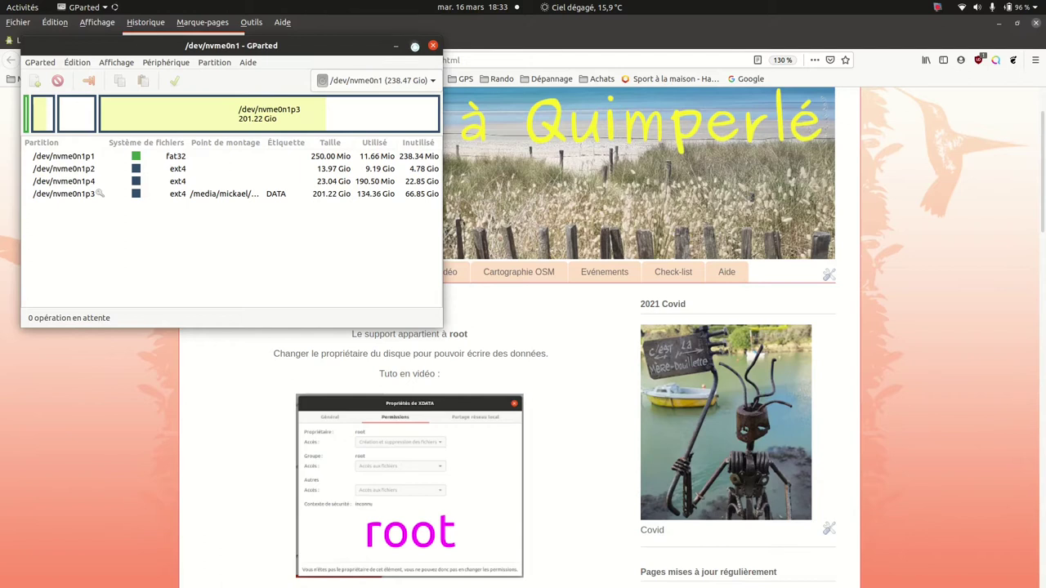
Maximize GParted, switch to the /dev/sda device, and widen the Point de montage column
{"action": "left_click", "coordinate": [414, 44]}
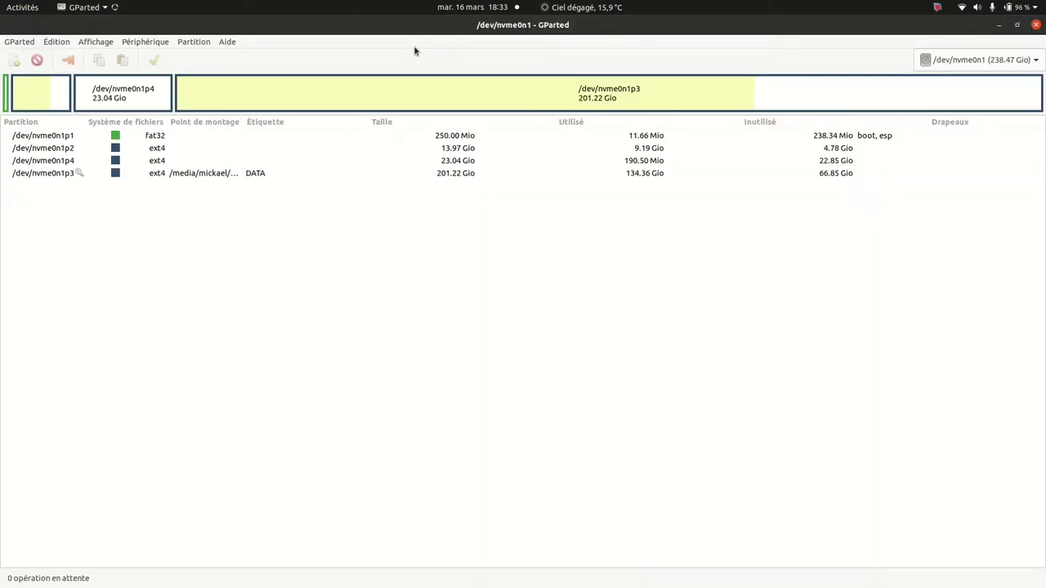
{"action": "left_click", "coordinate": [979, 60]}
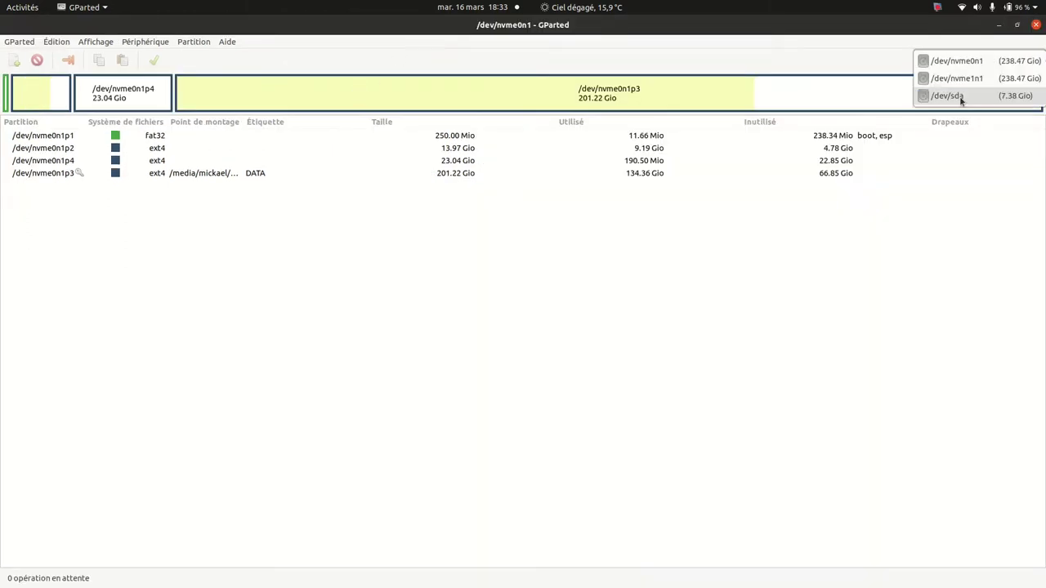
{"action": "left_click", "coordinate": [961, 99]}
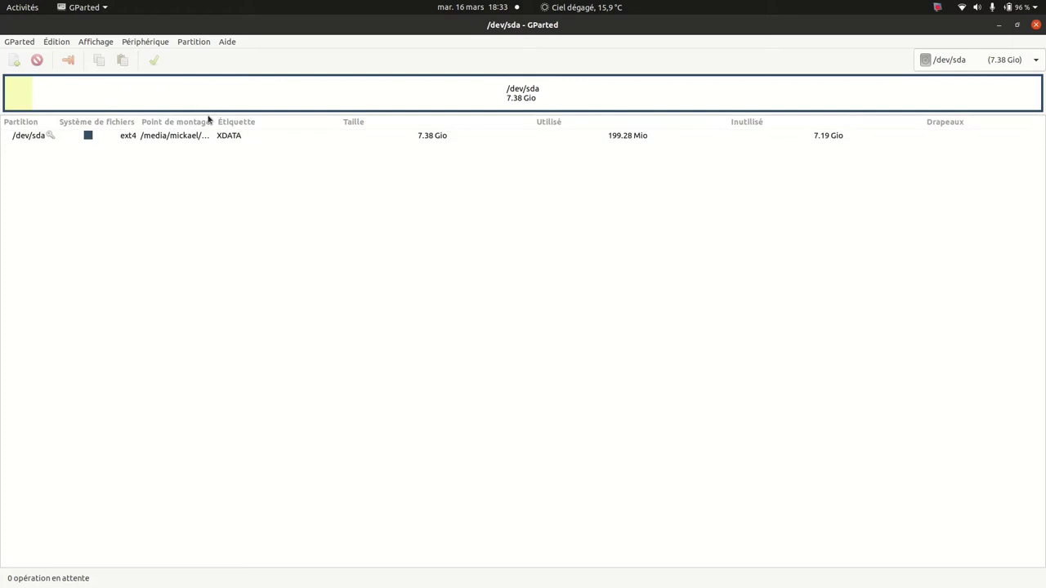
{"action": "left_click_drag", "start_coordinate": [214, 121], "coordinate": [282, 122]}
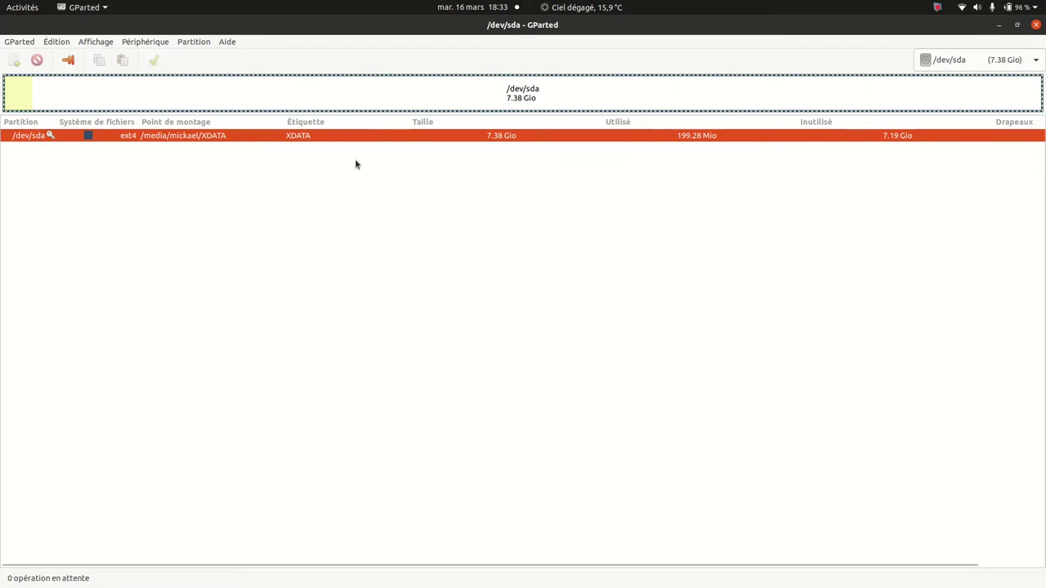
Unmount the XDATA partition and queue formatting /dev/sda as ext4
{"action": "right_click", "coordinate": [378, 135]}
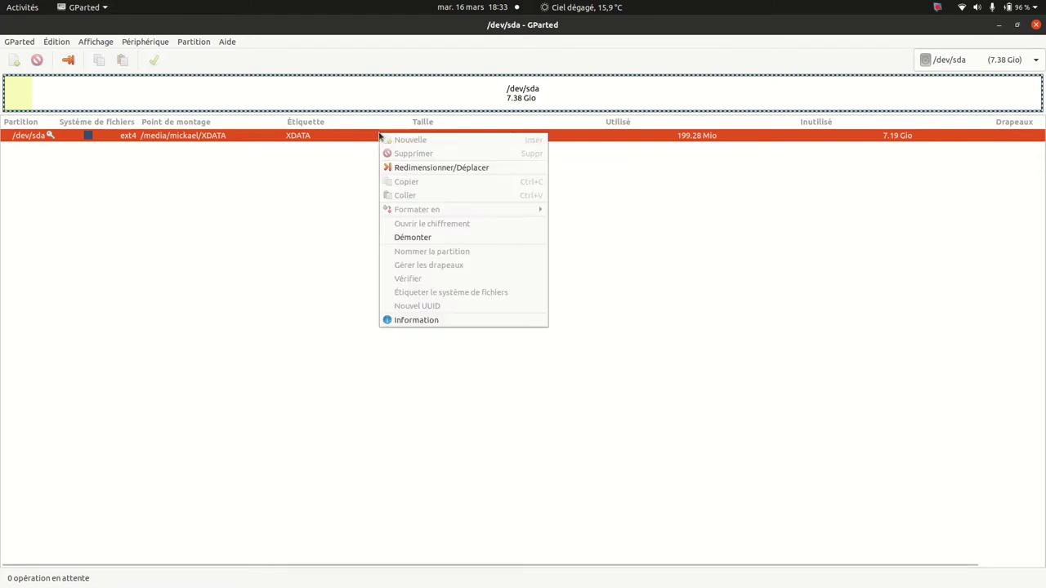
{"action": "left_click", "coordinate": [403, 237]}
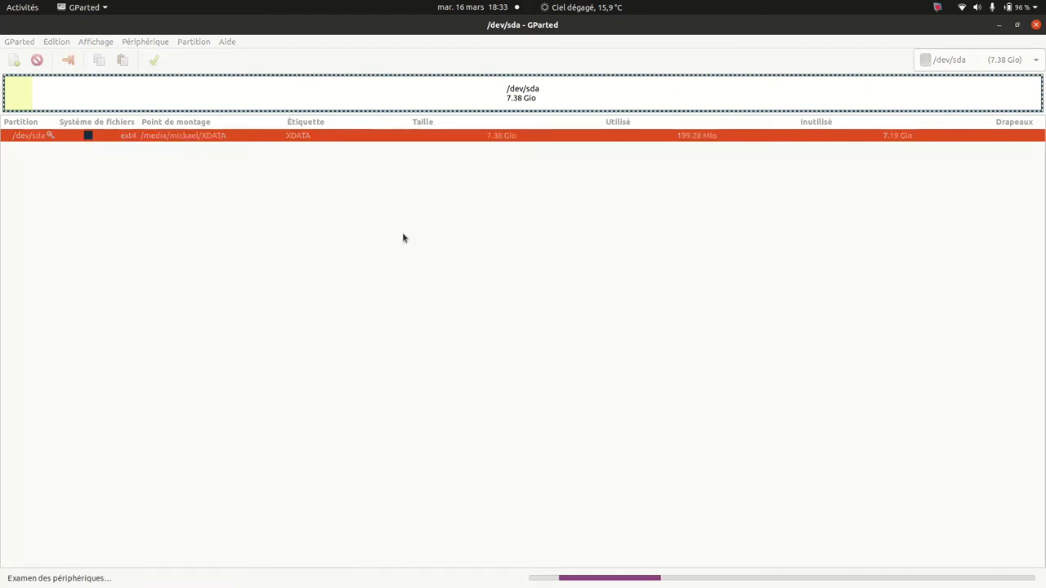
{"action": "left_click", "coordinate": [374, 138]}
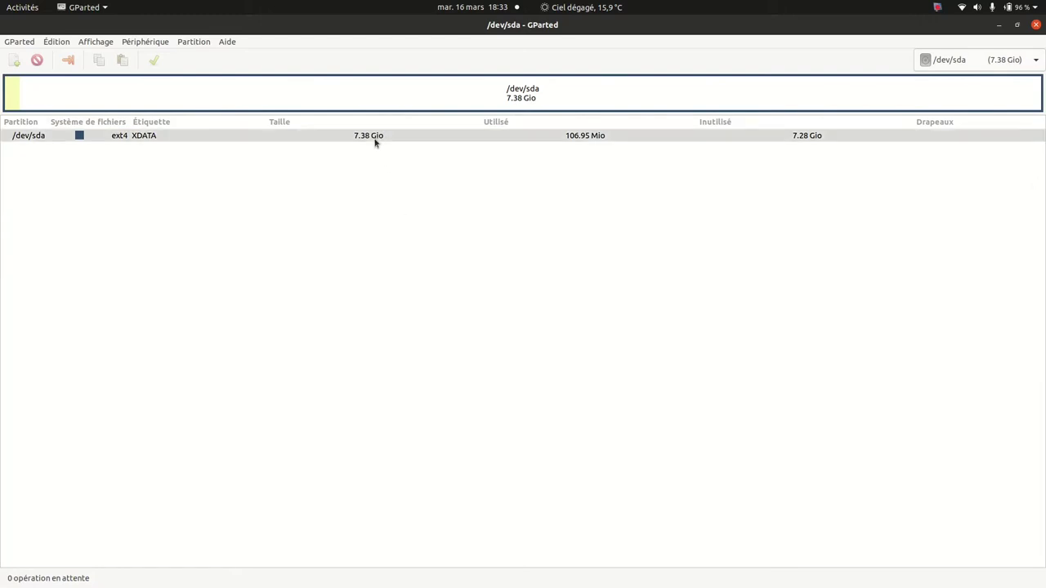
{"action": "right_click", "coordinate": [375, 141]}
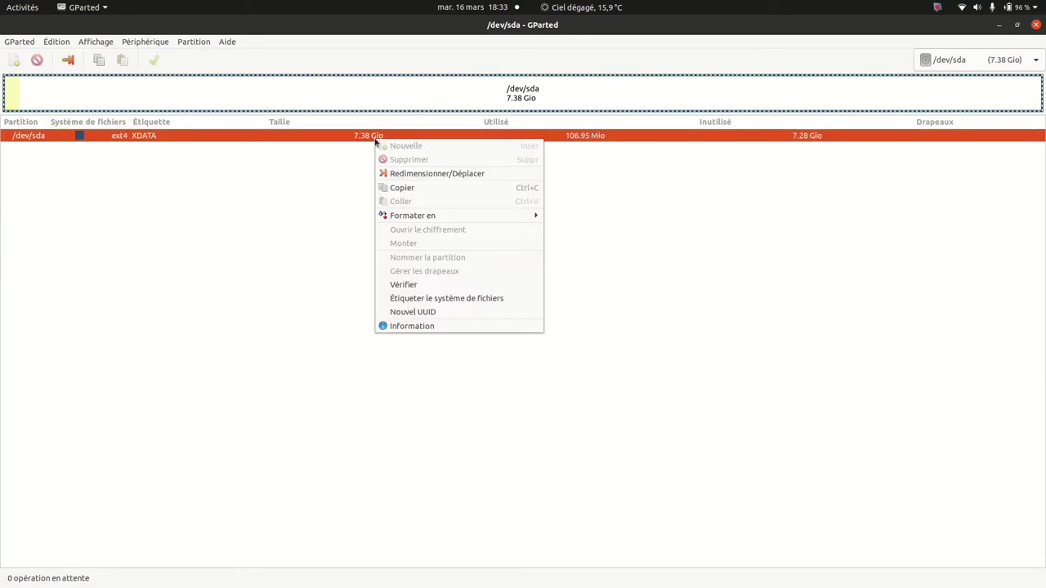
{"action": "mouse_move", "coordinate": [420, 215]}
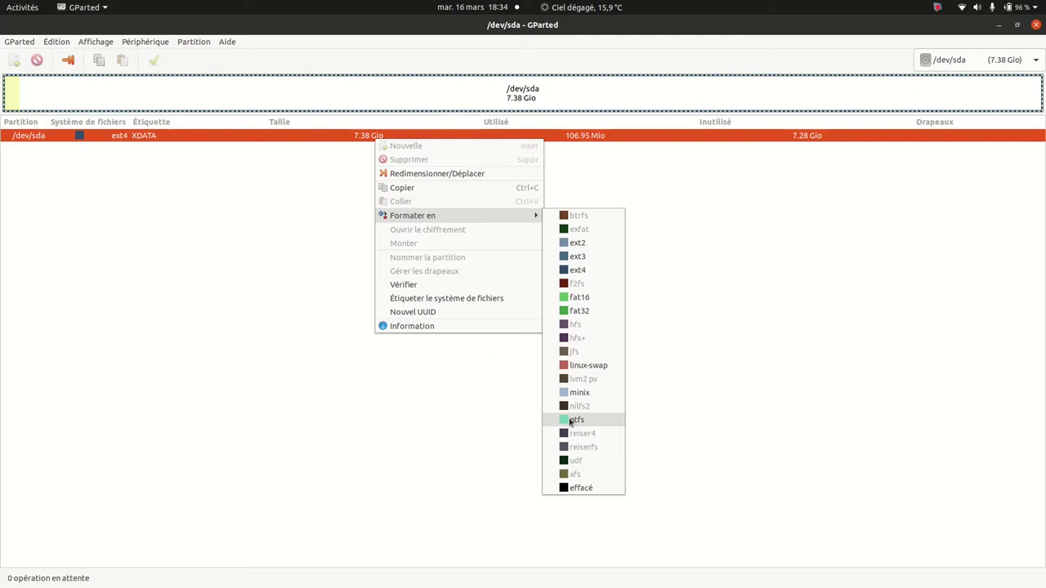
{"action": "left_click", "coordinate": [585, 272]}
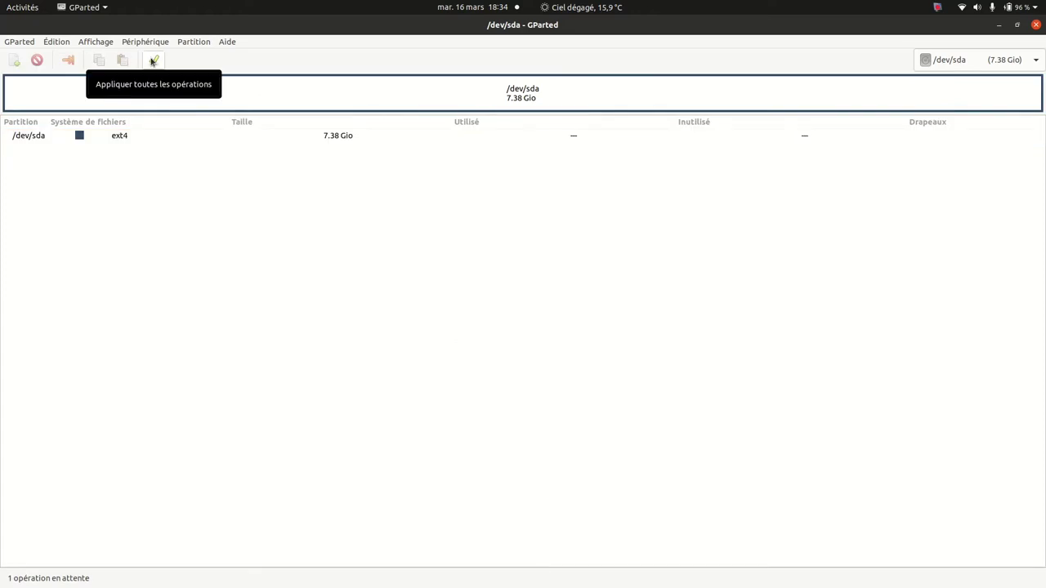
Apply the pending ext4 format and close the completed operations report
{"action": "left_click", "coordinate": [153, 61]}
{"action": "left_click", "coordinate": [598, 336]}
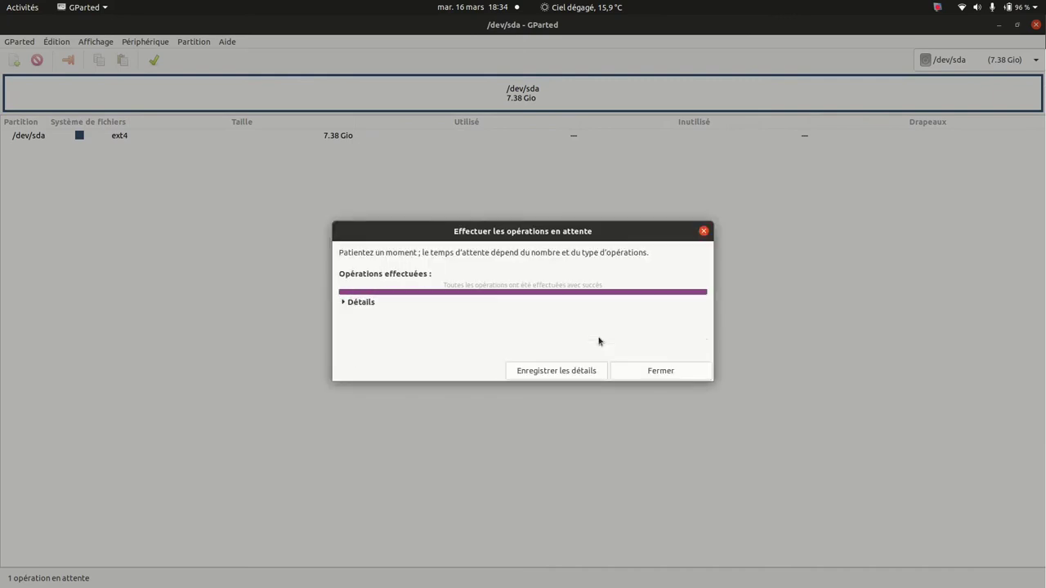
{"action": "left_click", "coordinate": [664, 372]}
{"action": "left_click", "coordinate": [306, 139]}
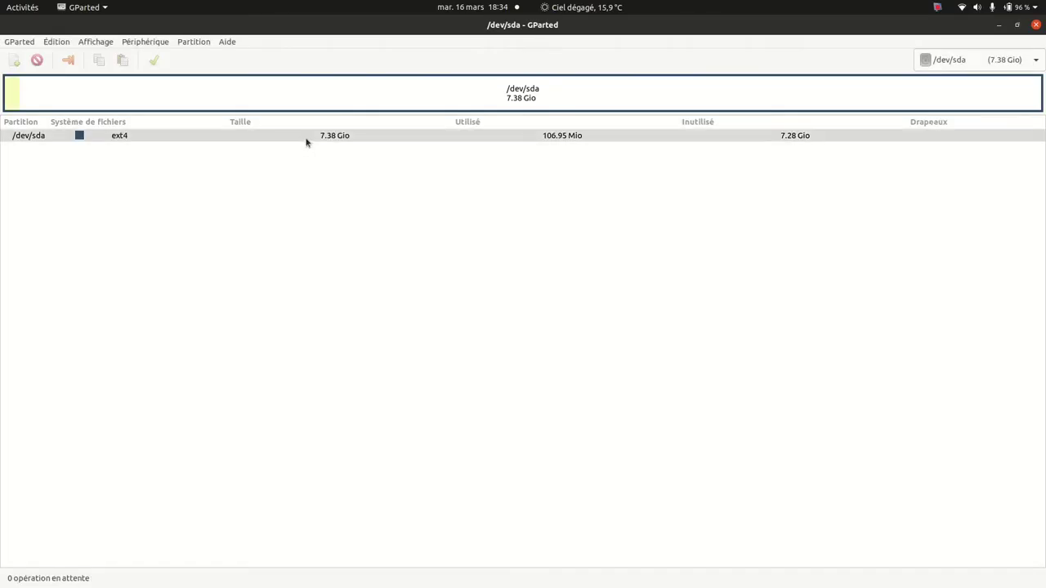
Label the /dev/sda ext4 filesystem XDATA and apply the pending operation
{"action": "right_click", "coordinate": [306, 139]}
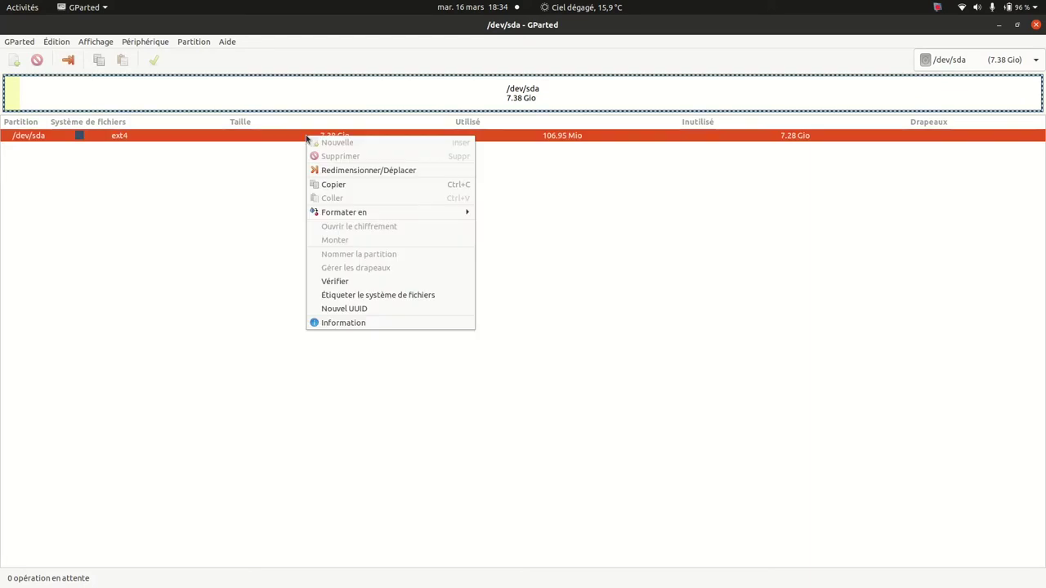
{"action": "left_click", "coordinate": [352, 299]}
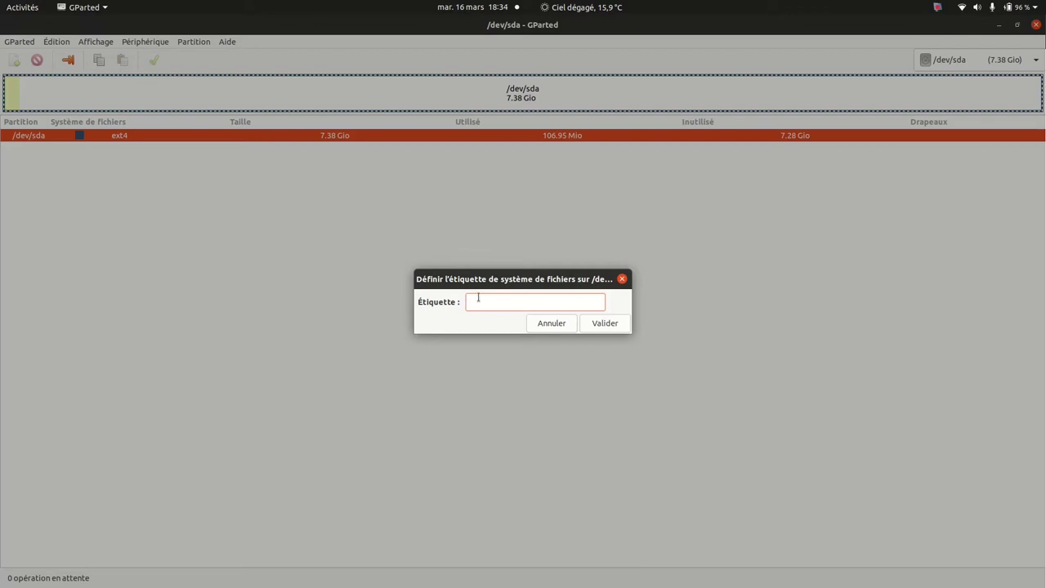
{"action": "type", "text": "XDATA"}
{"action": "left_click", "coordinate": [605, 324]}
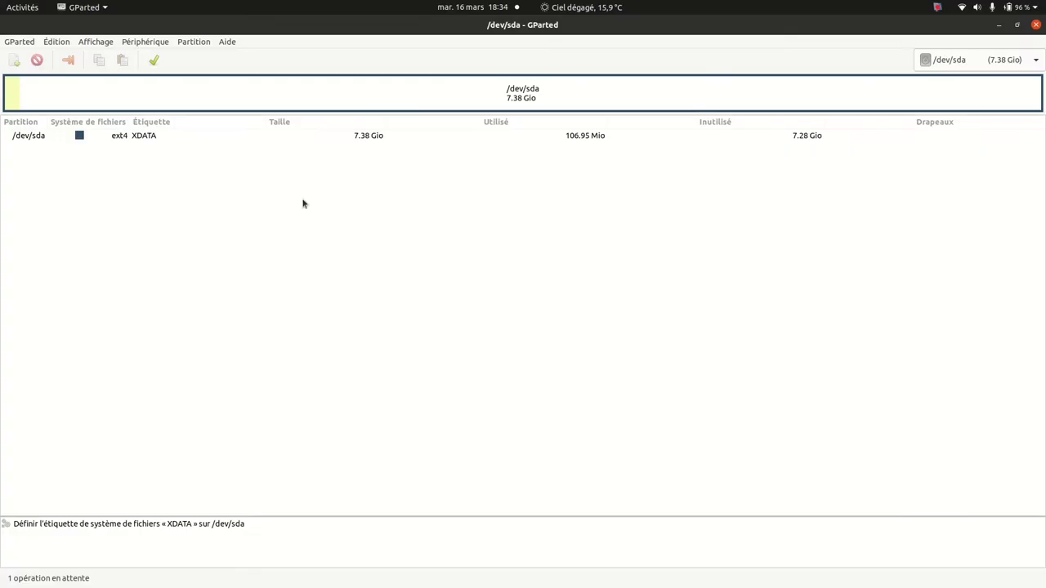
{"action": "left_click", "coordinate": [156, 62]}
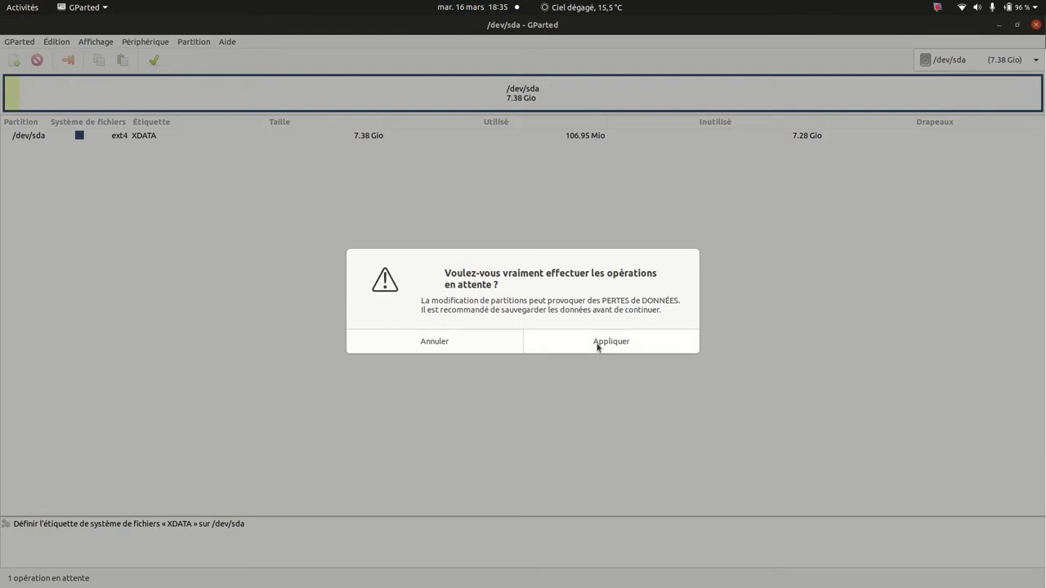
{"action": "left_click", "coordinate": [598, 346]}
{"action": "left_click", "coordinate": [656, 375]}
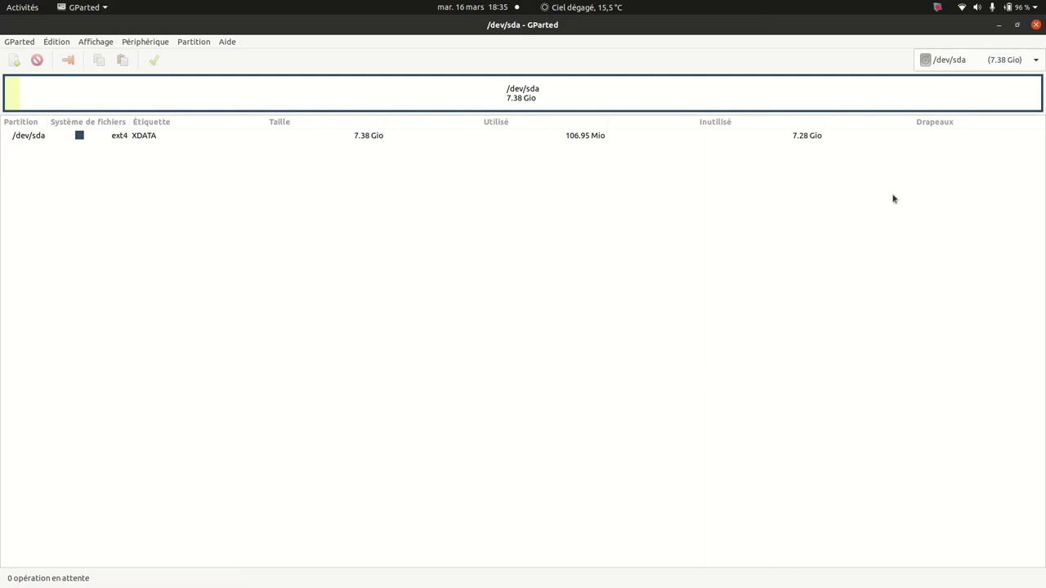
Close GParted, mount XDATA in Files, and open its Propriétés showing a 7,7 GB ext3/ext4 volume
{"action": "left_click", "coordinate": [1037, 25]}
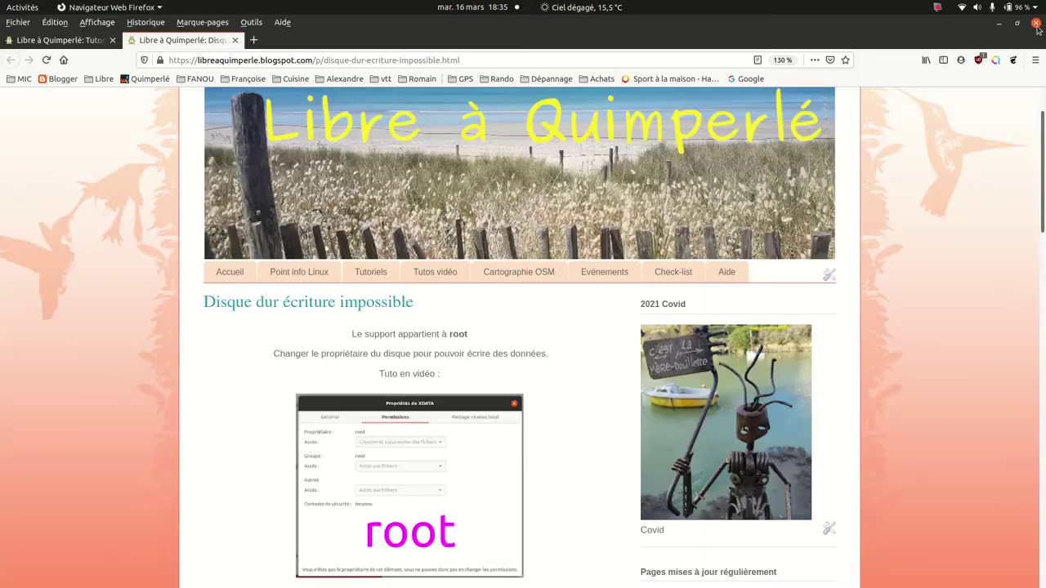
{"action": "mouse_move", "coordinate": [2, 256]}
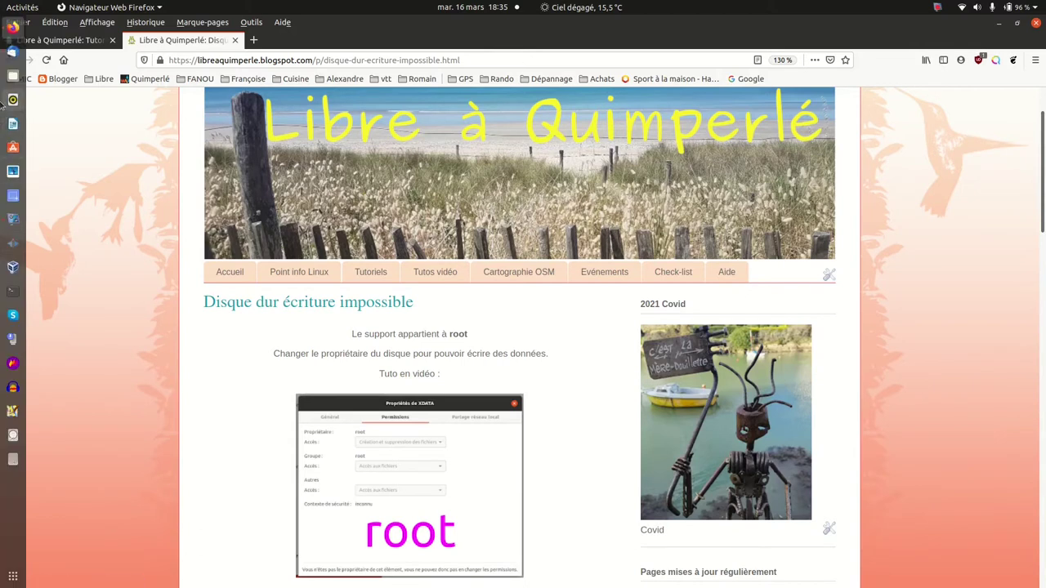
{"action": "left_click", "coordinate": [12, 75]}
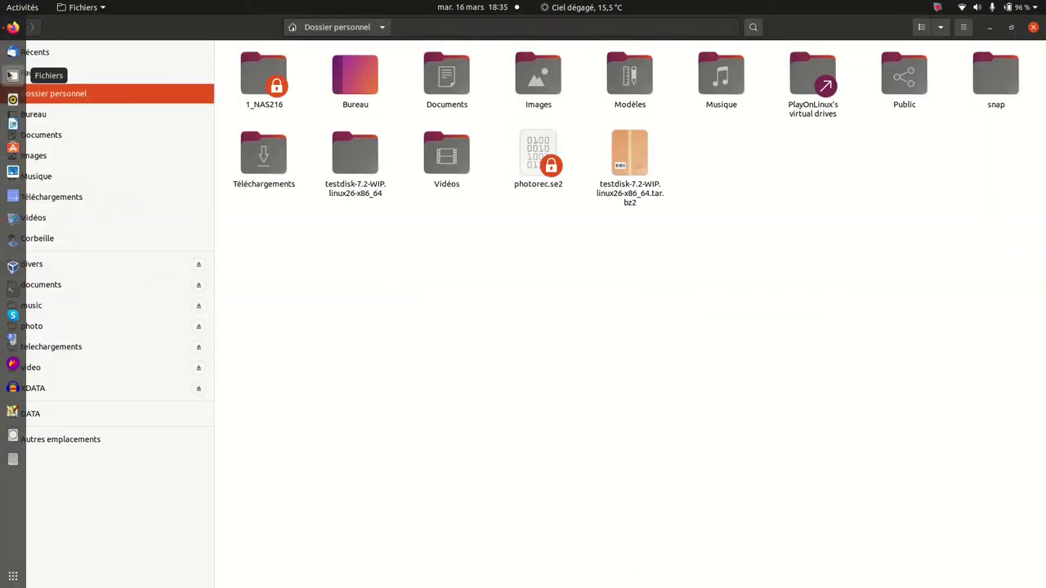
{"action": "left_click", "coordinate": [58, 390]}
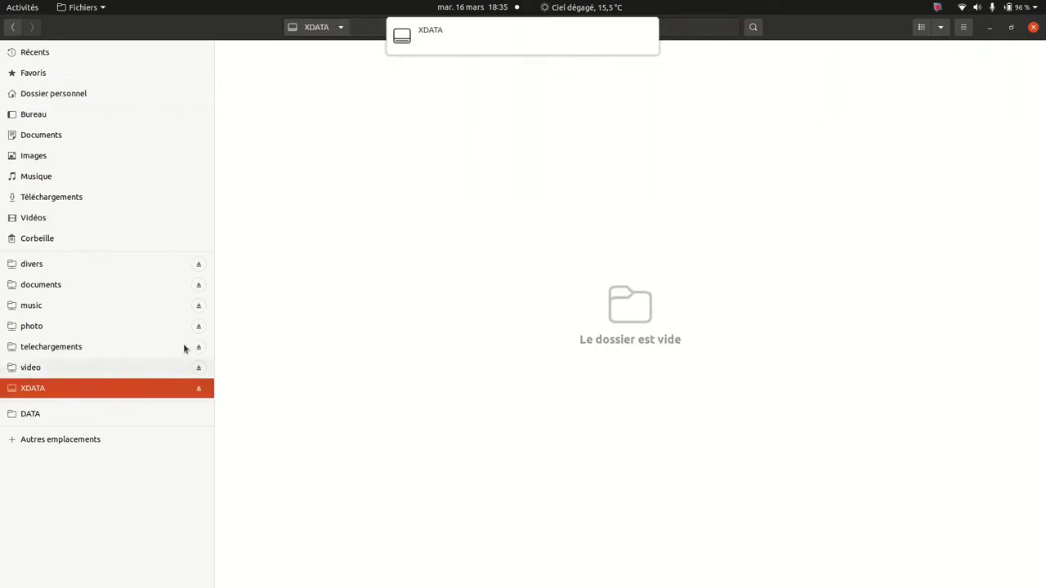
{"action": "right_click", "coordinate": [408, 245]}
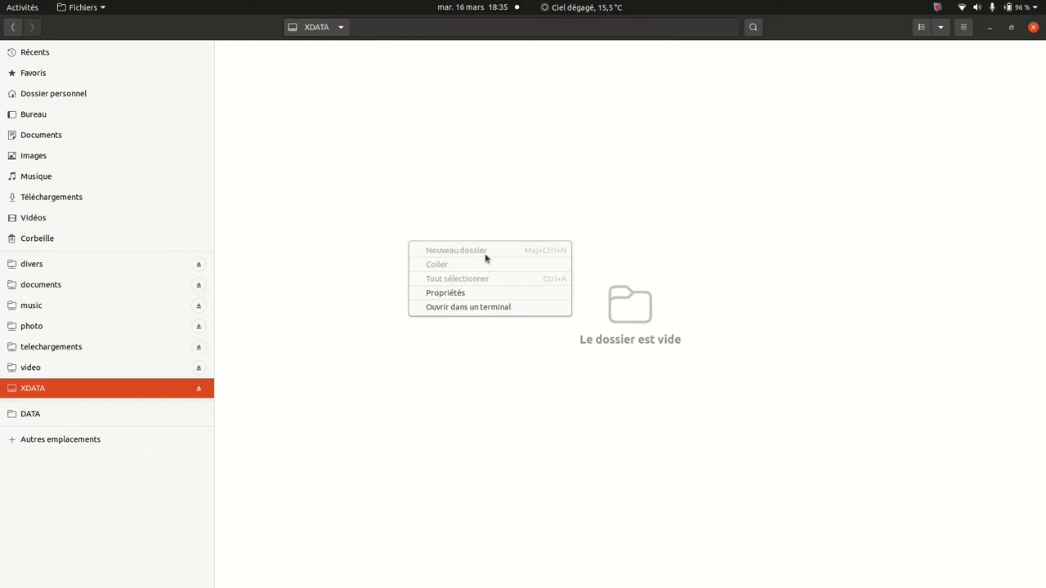
{"action": "left_click", "coordinate": [448, 294]}
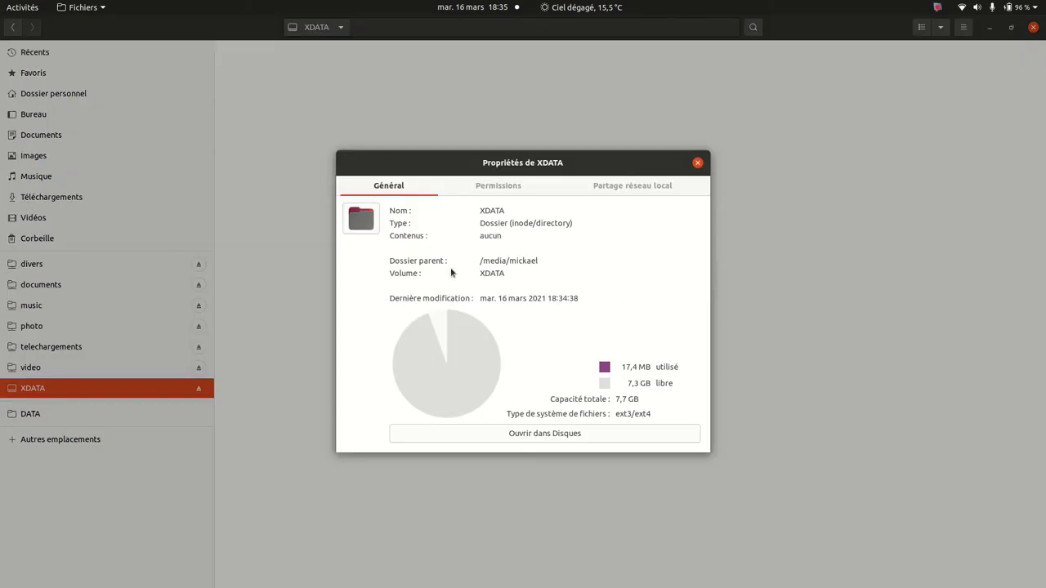
Check XDATA's Permissions tab showing root as owner, then close Propriétés and Files
{"action": "left_click", "coordinate": [512, 188]}
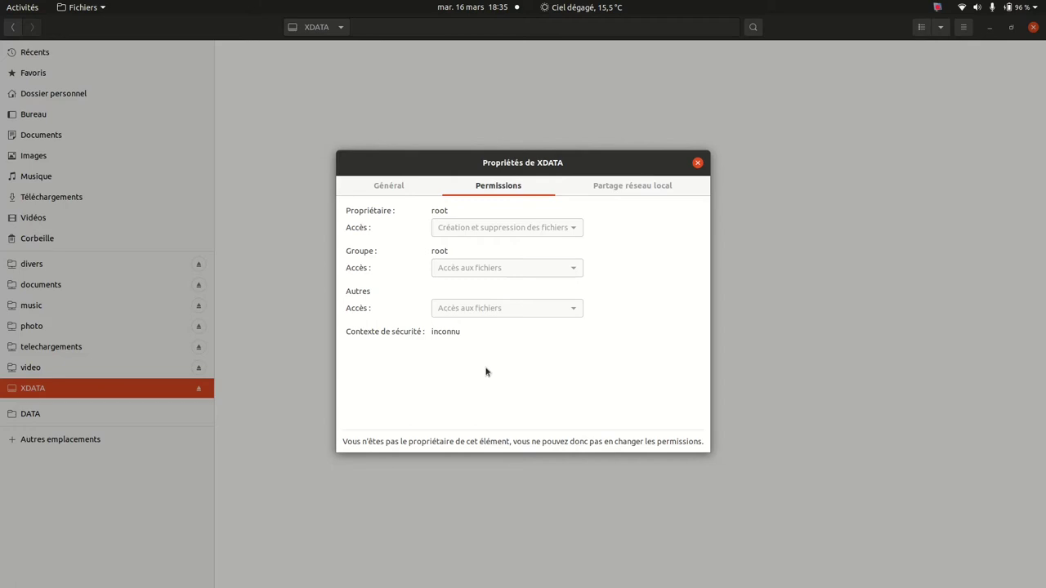
{"action": "left_click", "coordinate": [699, 164]}
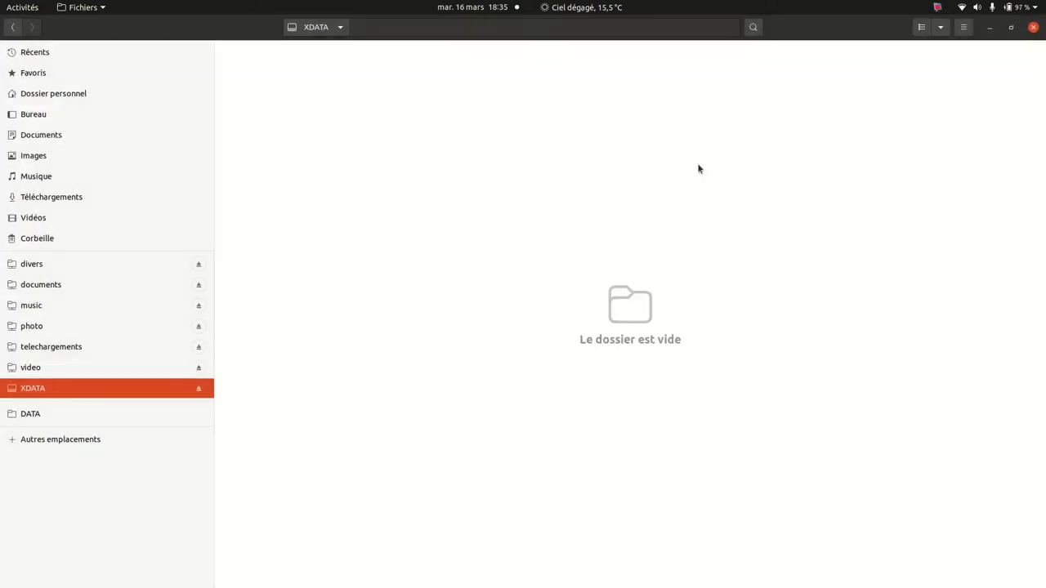
{"action": "left_click", "coordinate": [1034, 29]}
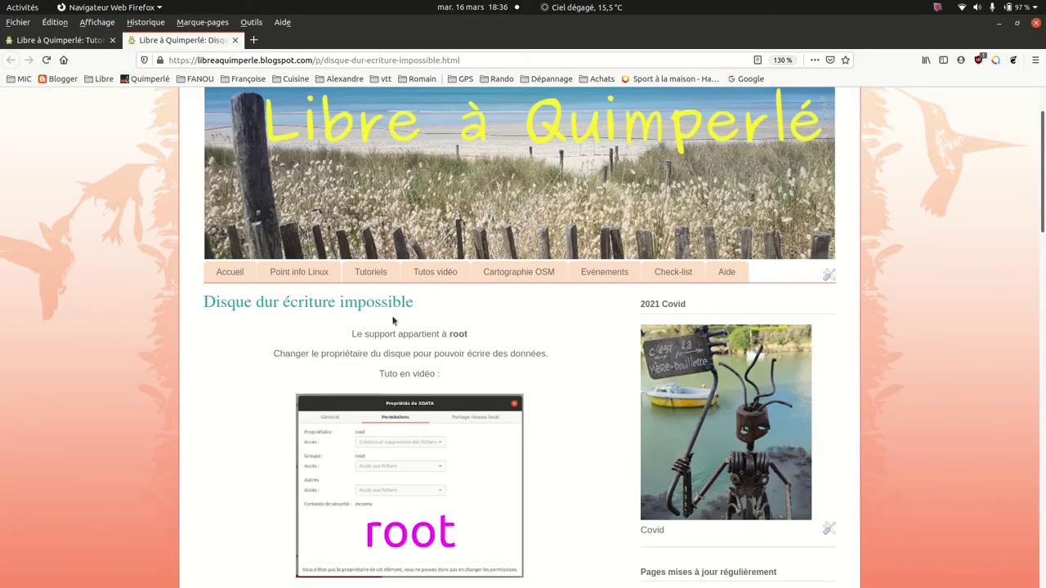
Scroll the tutorial page down to the sudo chown command line
{"action": "scroll", "coordinate": [395, 321], "scroll_direction": "down", "scroll_amount": 3}
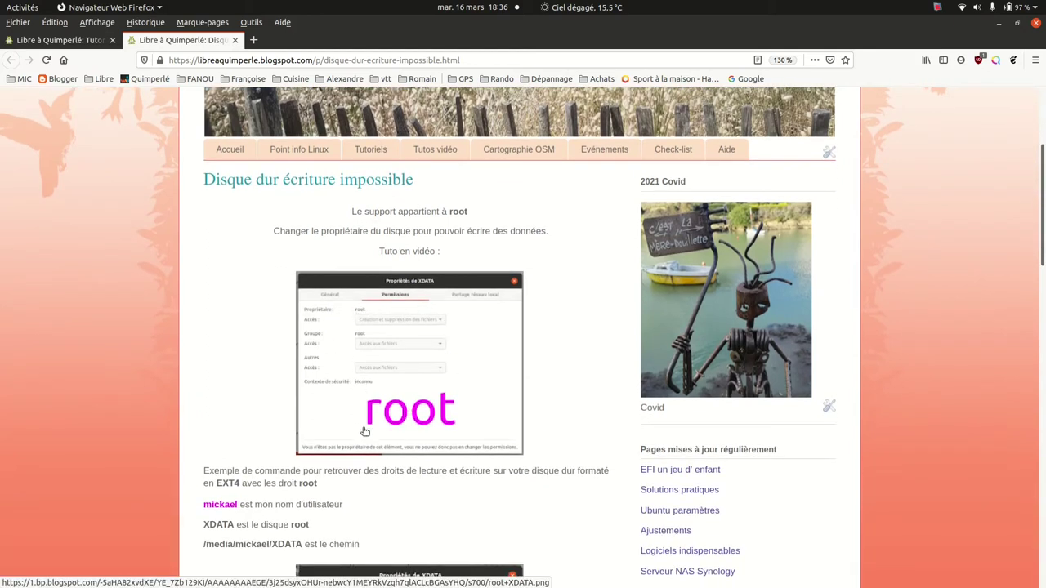
{"action": "scroll", "coordinate": [441, 406], "scroll_direction": "down", "scroll_amount": 6}
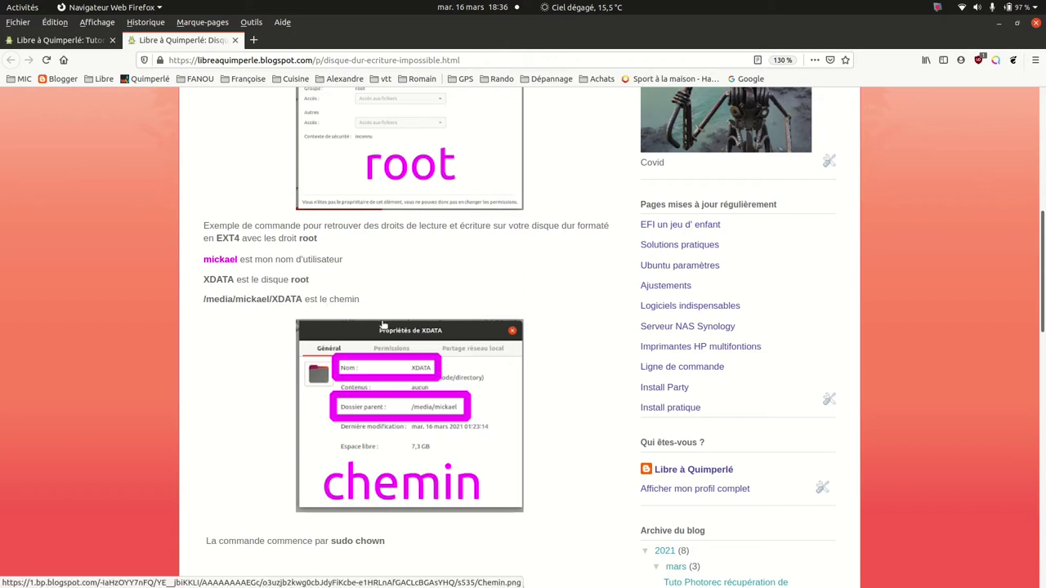
{"action": "scroll", "coordinate": [384, 326], "scroll_direction": "down", "scroll_amount": 2}
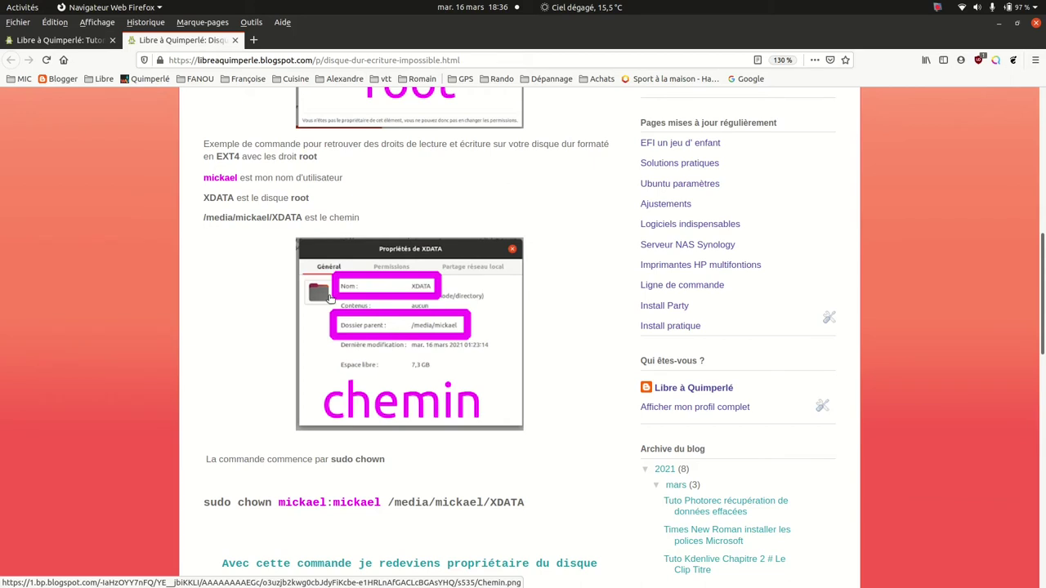
{"action": "scroll", "coordinate": [329, 299], "scroll_direction": "down", "scroll_amount": 1}
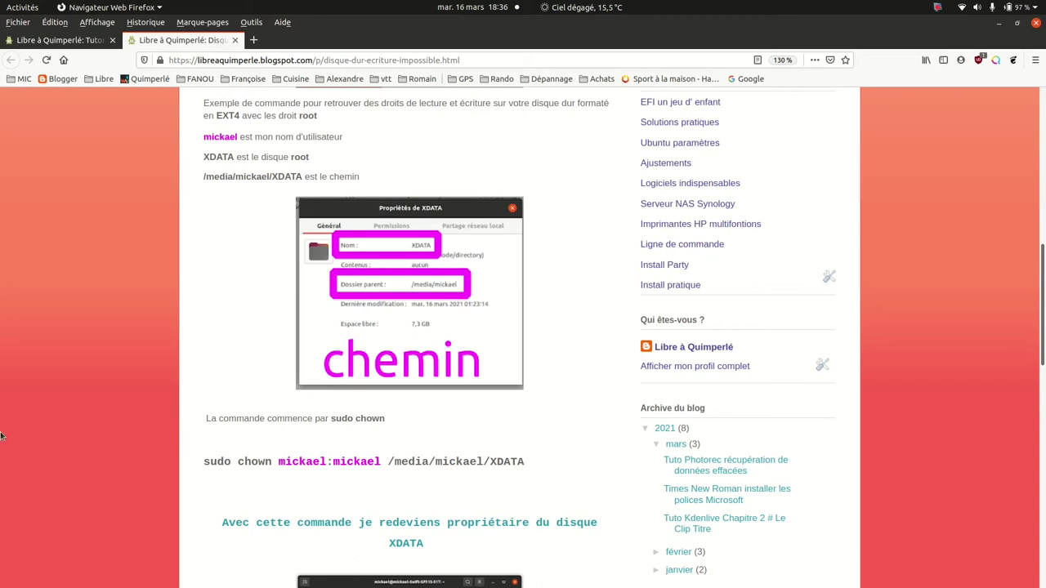
{"action": "mouse_move", "coordinate": [3, 339]}
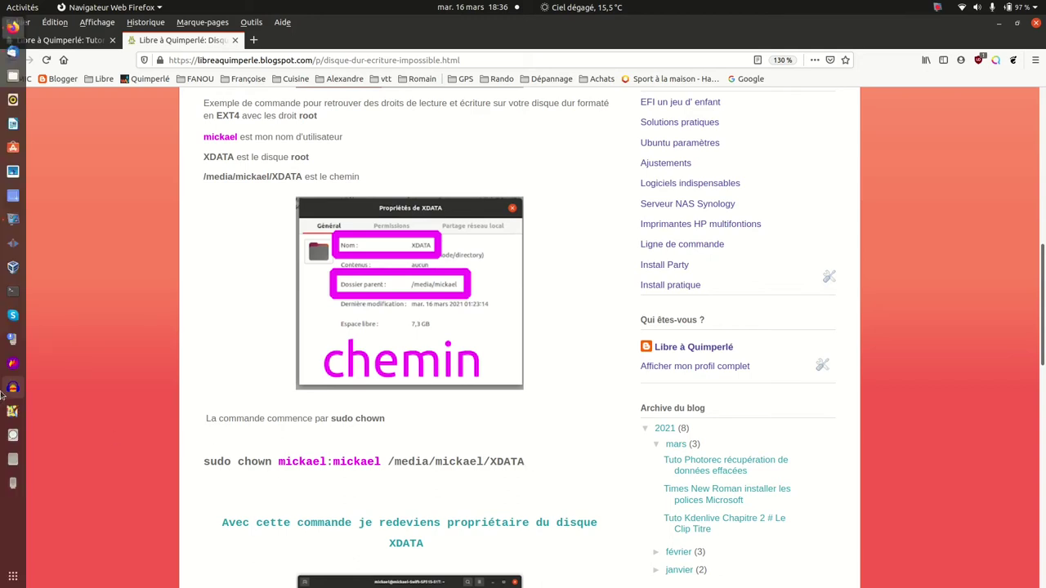
Reopen the empty XDATA drive in Files, review its properties, then launch the disk utility
{"action": "left_click", "coordinate": [13, 76]}
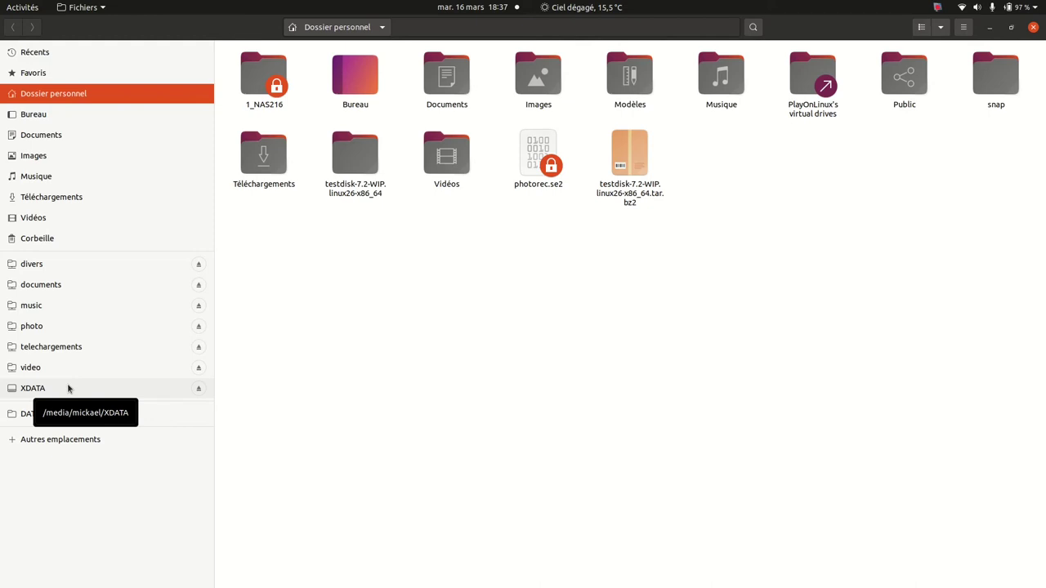
{"action": "left_click", "coordinate": [68, 389]}
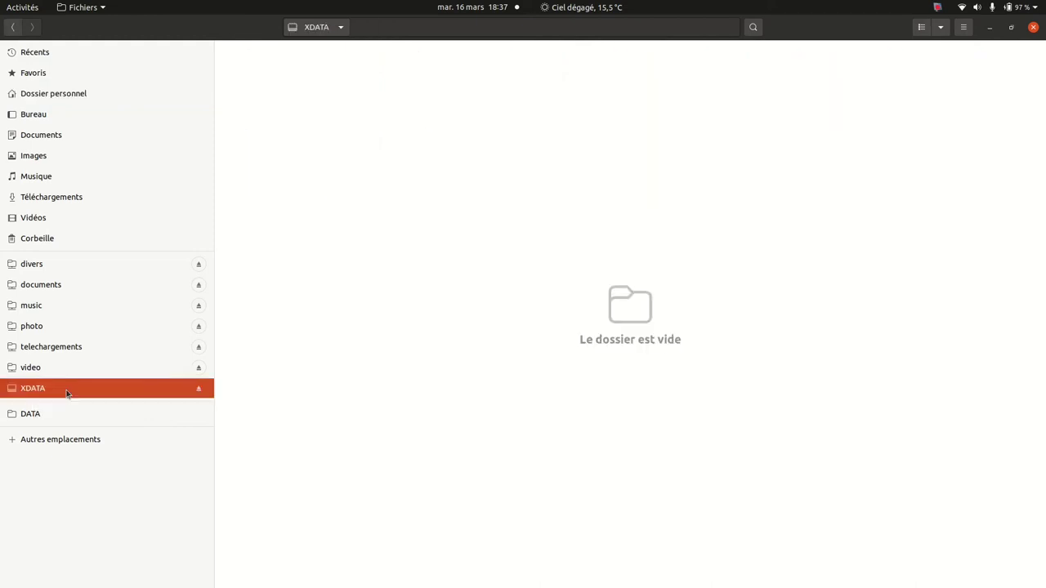
{"action": "right_click", "coordinate": [396, 324]}
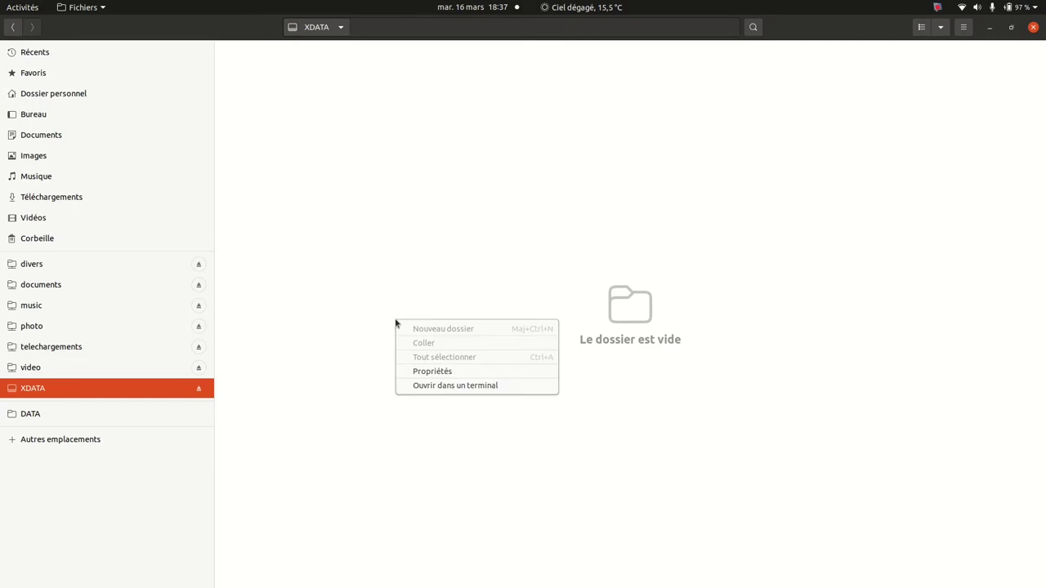
{"action": "left_click", "coordinate": [435, 371]}
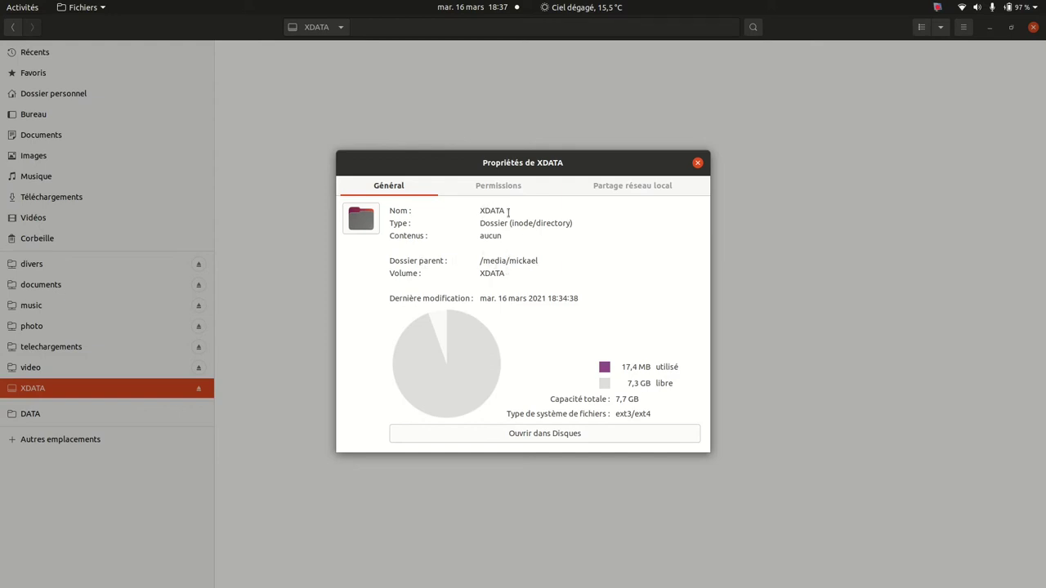
{"action": "left_click", "coordinate": [698, 163]}
{"action": "mouse_move", "coordinate": [3, 458]}
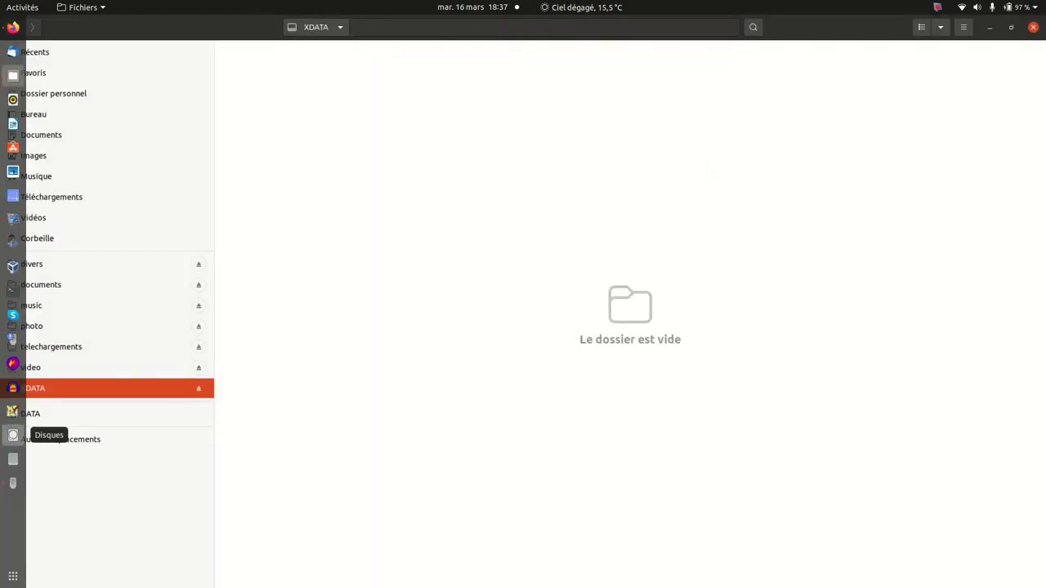
{"action": "left_click", "coordinate": [12, 437]}
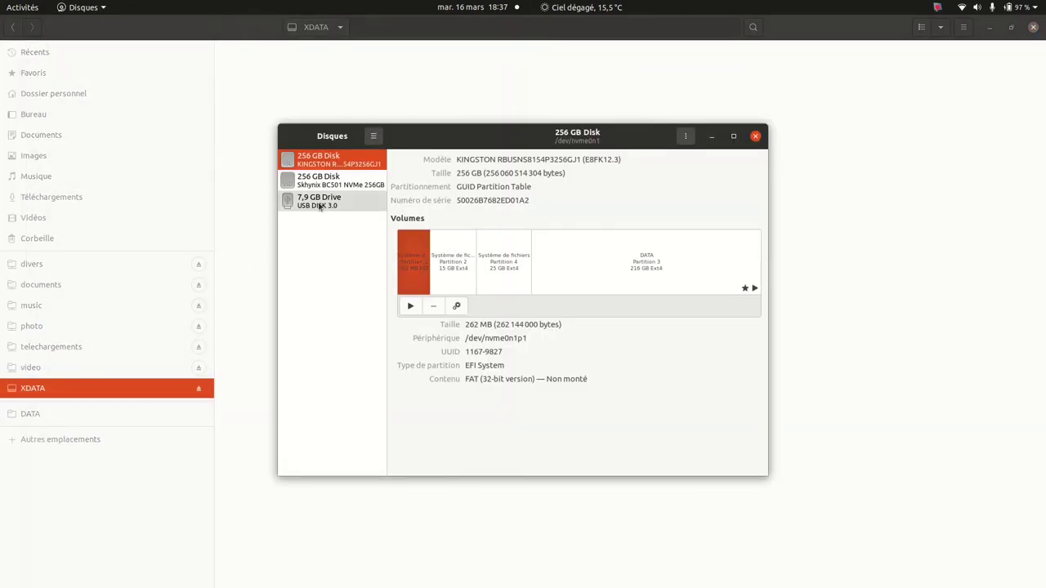
Unmount and remount the 7,9 GB USB drive's XDATA ext4 volume in Disks, then open a terminal
{"action": "left_click", "coordinate": [319, 206]}
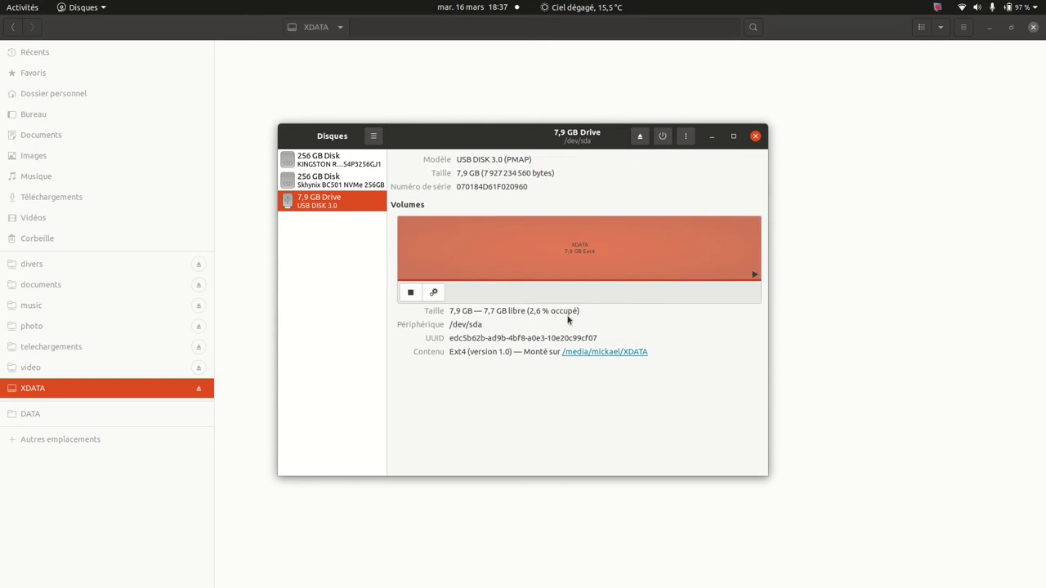
{"action": "left_click", "coordinate": [410, 292]}
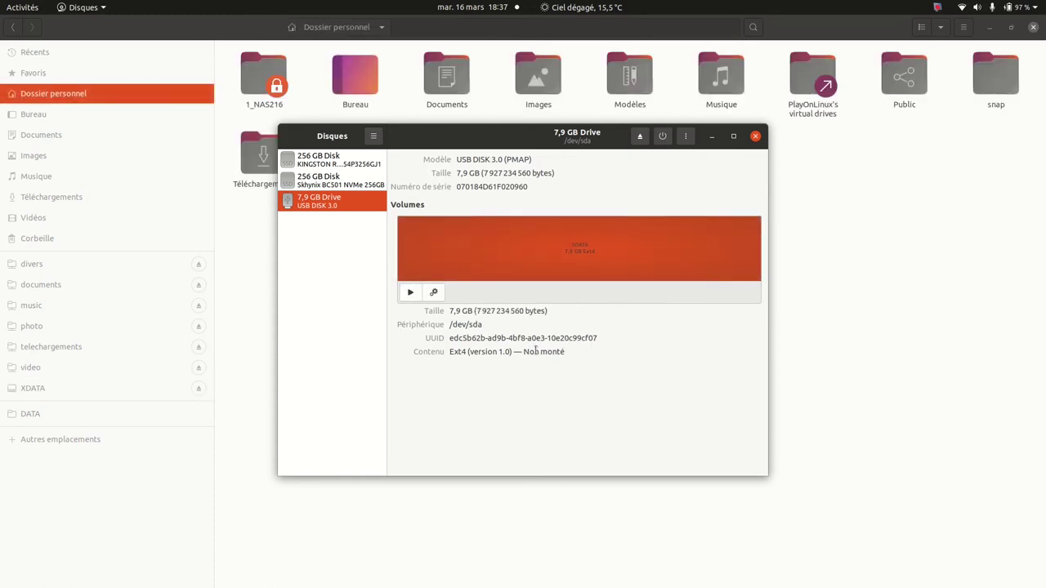
{"action": "left_click", "coordinate": [411, 292]}
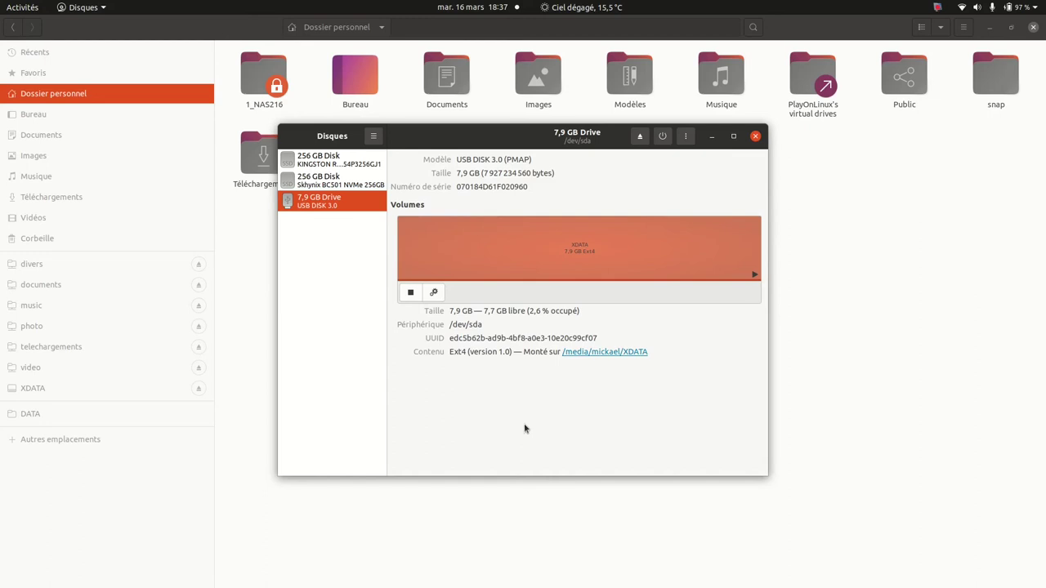
{"action": "key", "text": "ctrl+alt+t"}
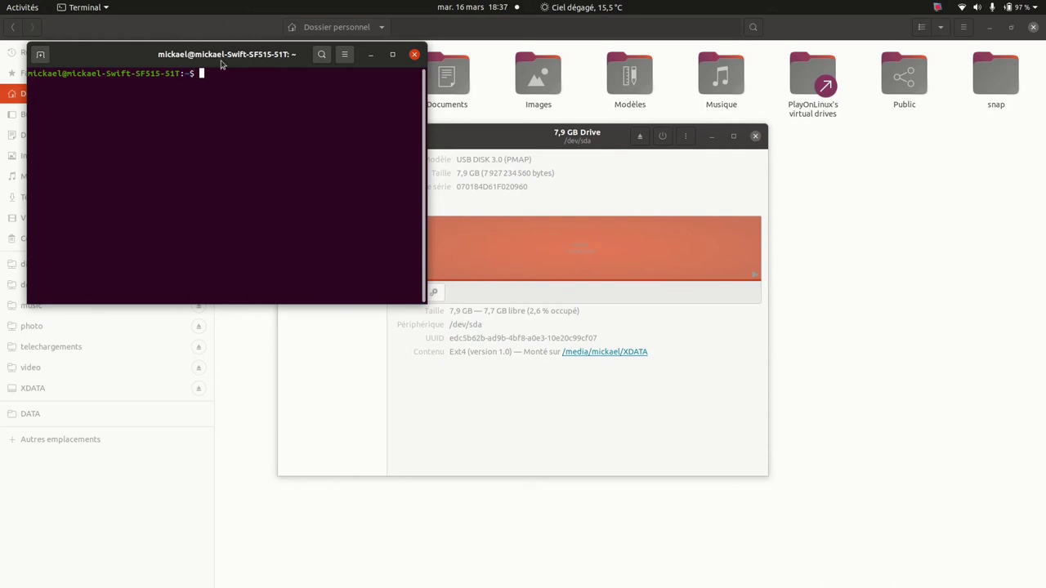
Centre the terminal and select the sudo chown command line on the Firefox tutorial page
{"action": "left_click_drag", "start_coordinate": [216, 58], "coordinate": [519, 139]}
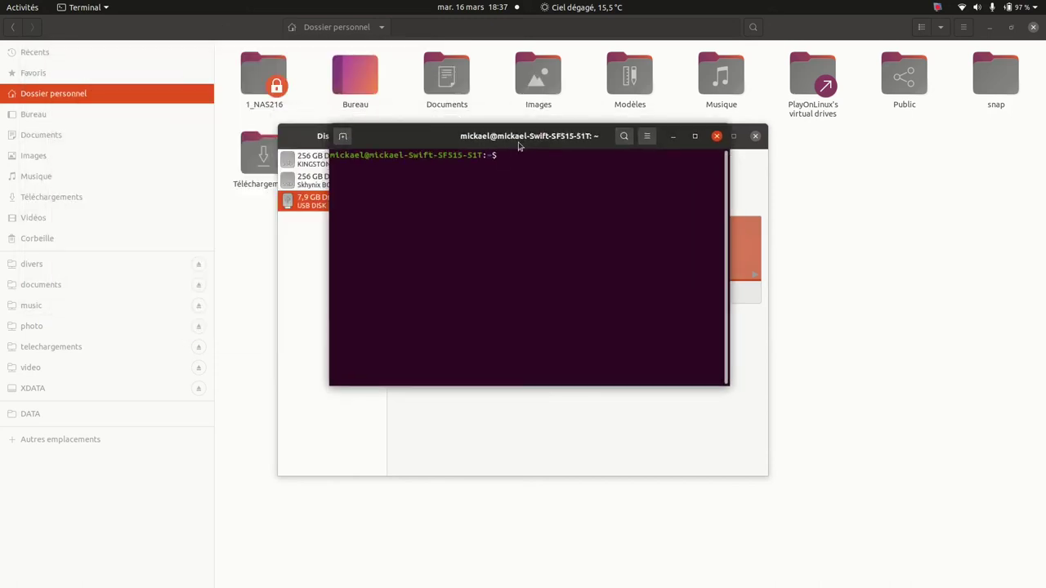
{"action": "mouse_move", "coordinate": [2, 223]}
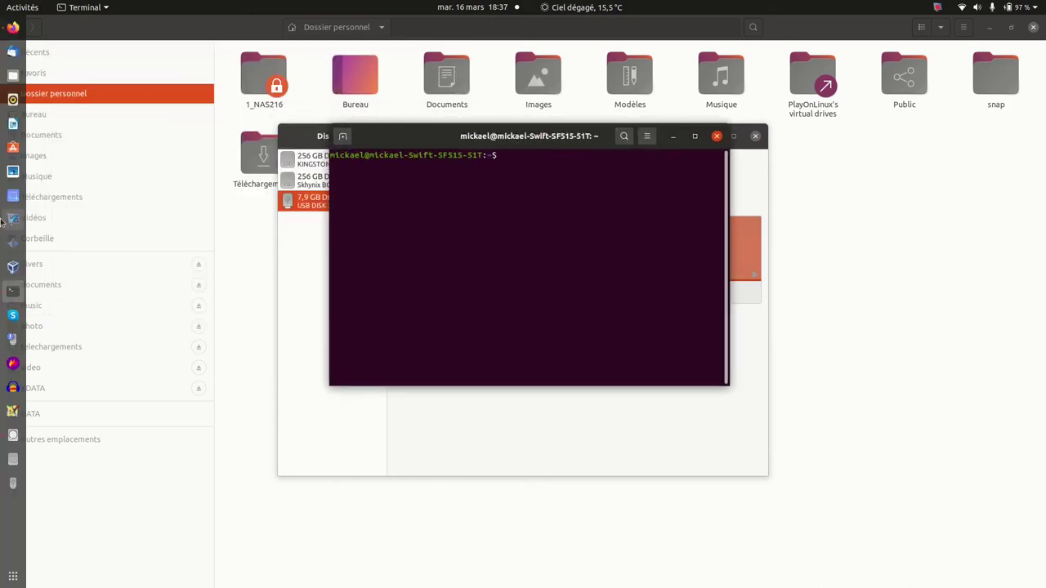
{"action": "left_click", "coordinate": [12, 27]}
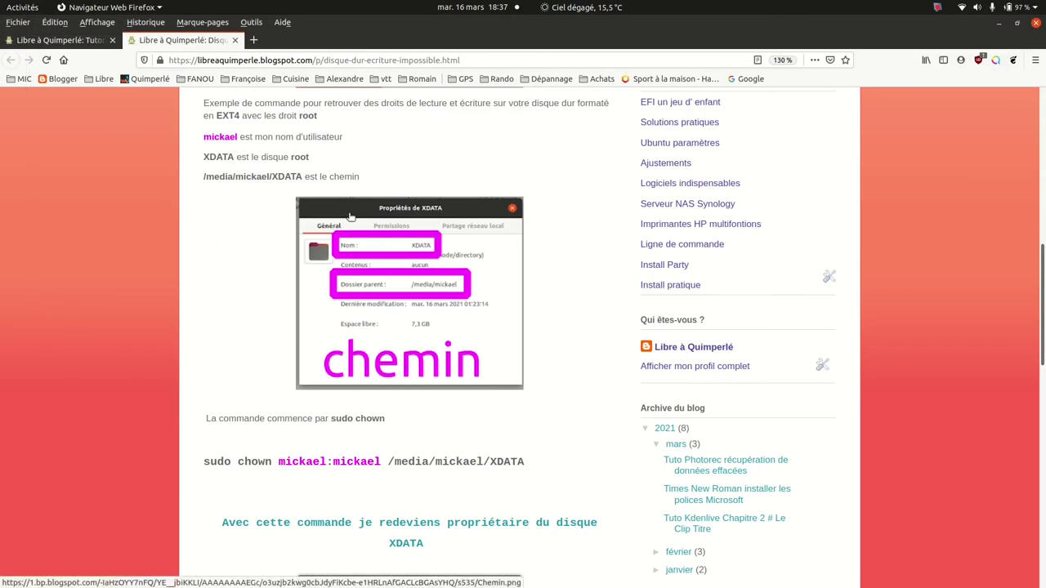
{"action": "left_click_drag", "start_coordinate": [203, 460], "coordinate": [546, 469]}
{"action": "key", "text": "ctrl+c"}
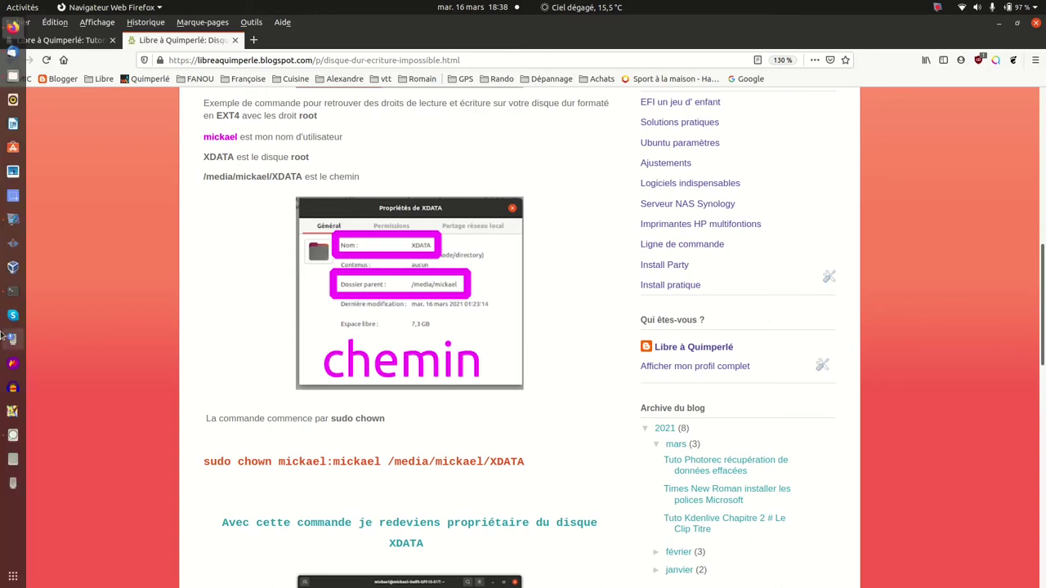
{"action": "left_click", "coordinate": [13, 296]}
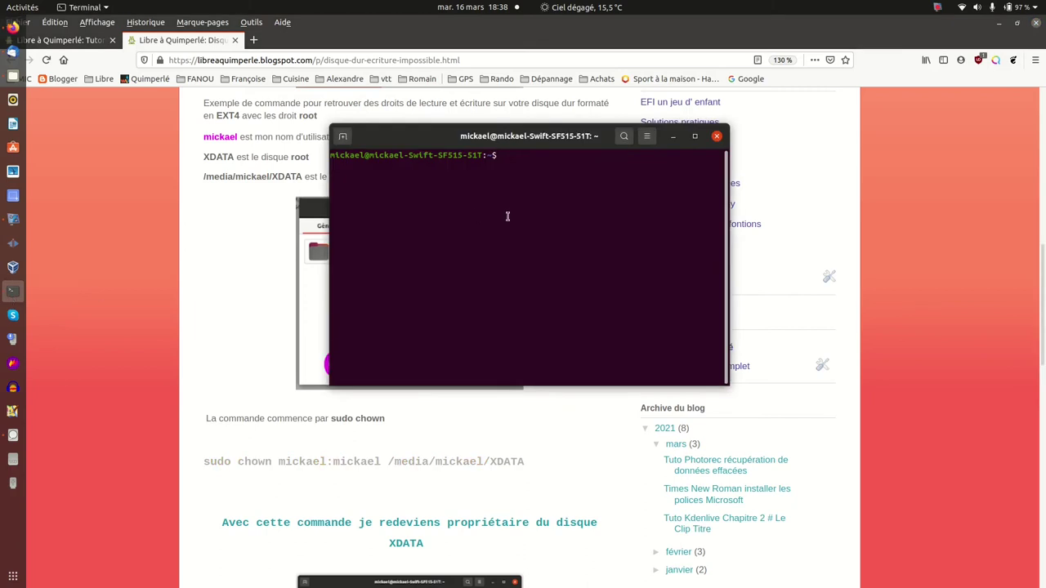
Paste and run the sudo chown command on the XDATA mount, entering the sudo password, then return to Files
{"action": "key", "text": "ctrl+shift+v"}
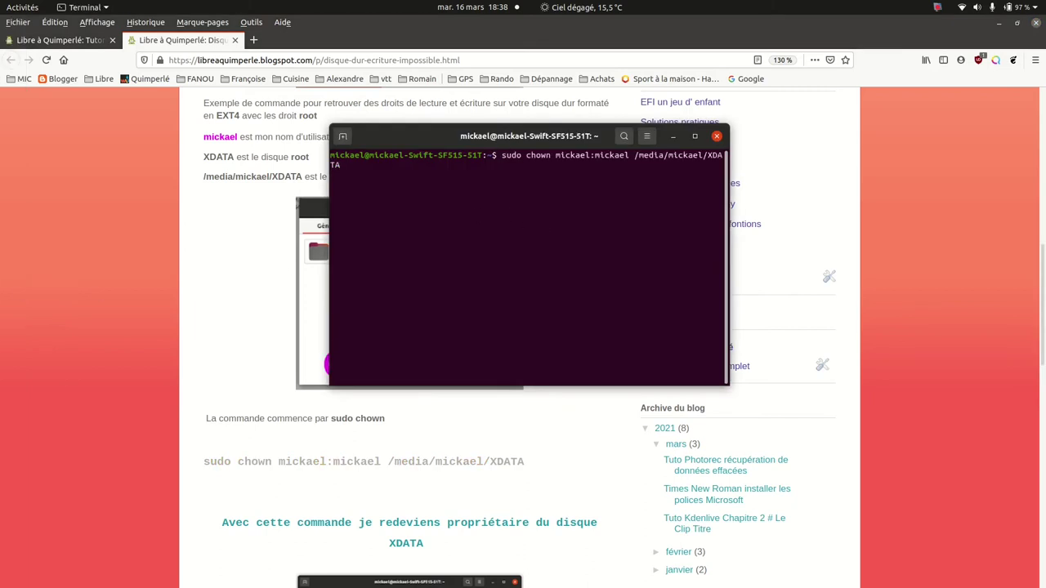
{"action": "left_click_drag", "start_coordinate": [728, 260], "coordinate": [837, 260]}
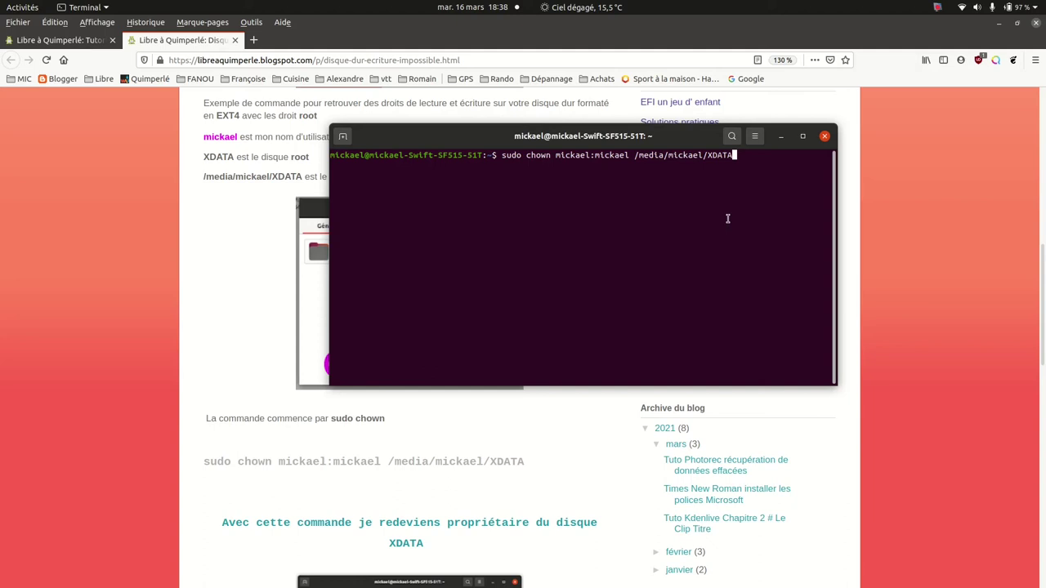
{"action": "key", "text": "Return"}
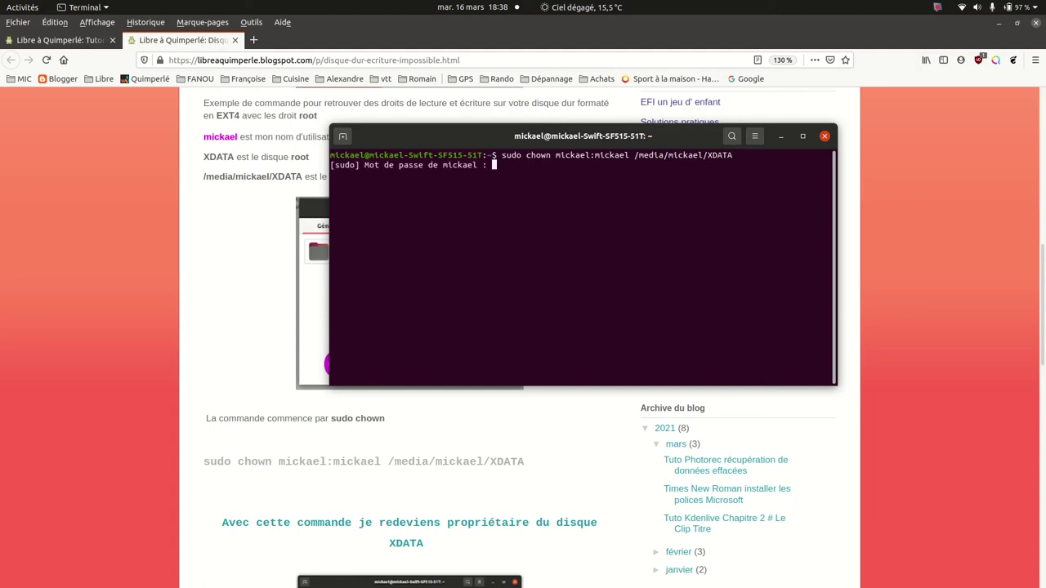
{"action": "key", "text": "Return"}
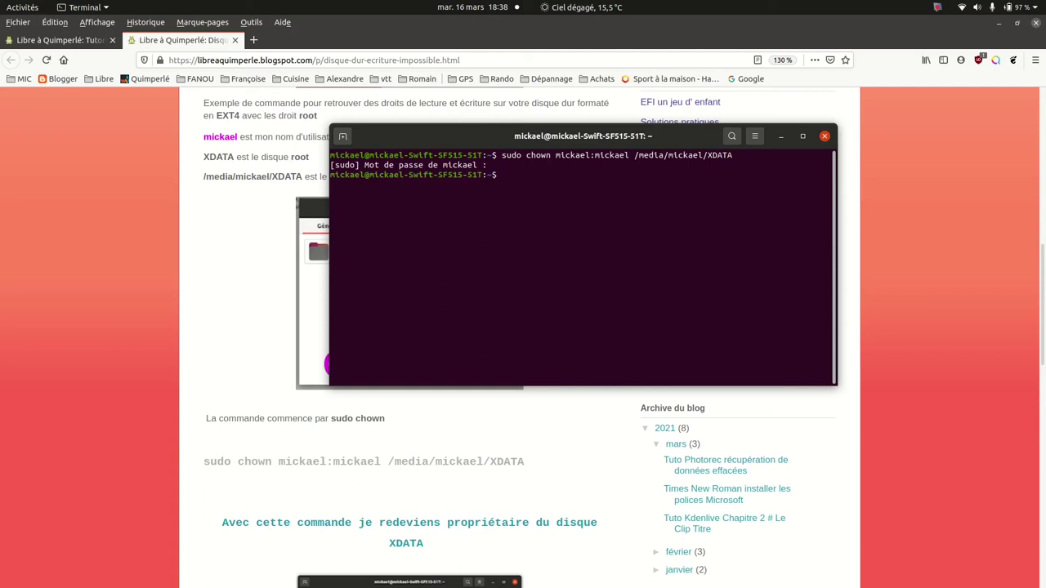
{"action": "left_click", "coordinate": [13, 75]}
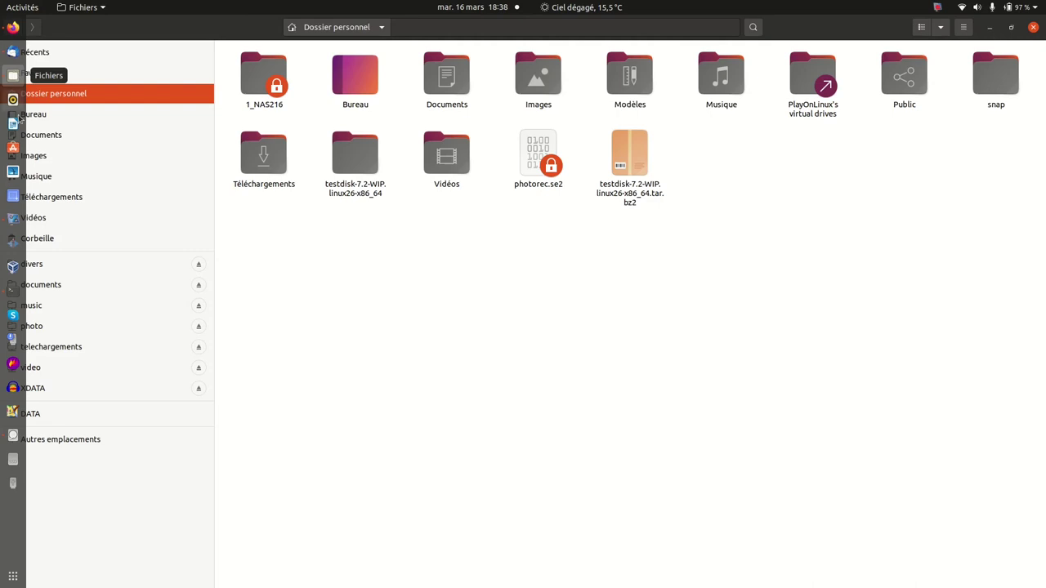
Open XDATA in Files, confirm its Permissions show the user as owner with create-and-delete access, then close Files
{"action": "left_click", "coordinate": [58, 391]}
{"action": "right_click", "coordinate": [493, 242]}
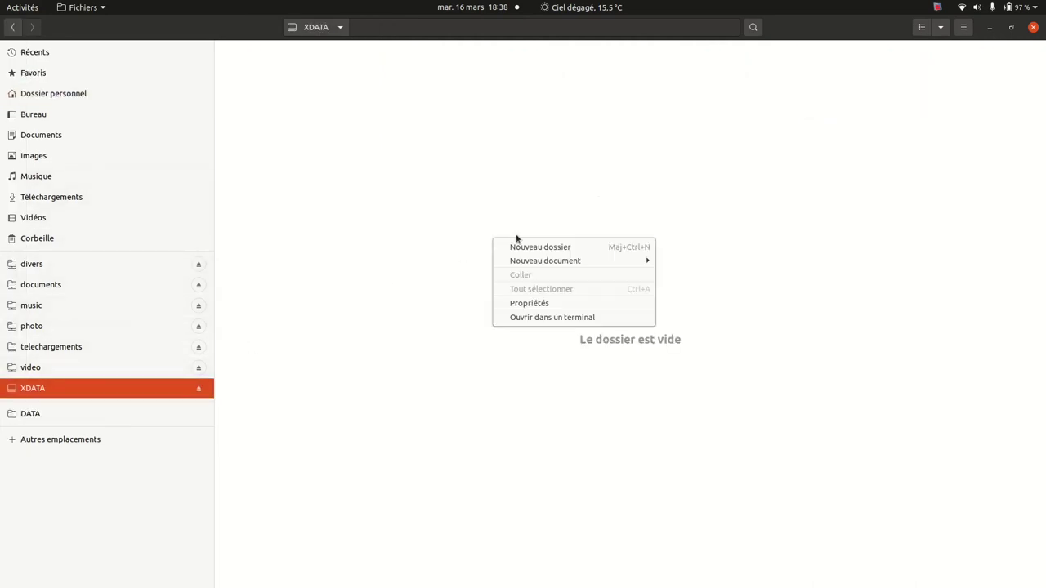
{"action": "left_click", "coordinate": [543, 246]}
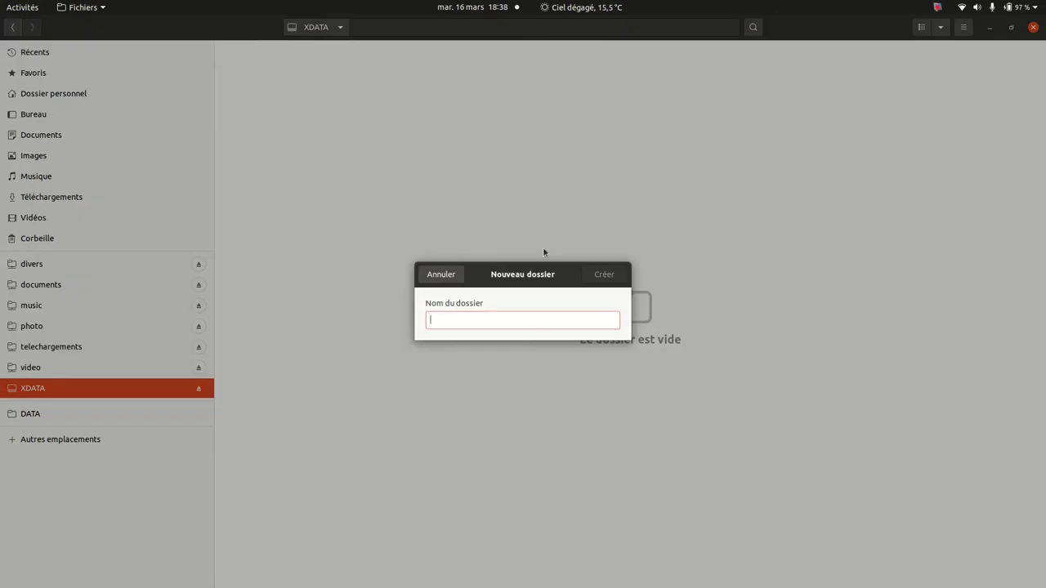
{"action": "left_click", "coordinate": [440, 278]}
{"action": "right_click", "coordinate": [441, 280]}
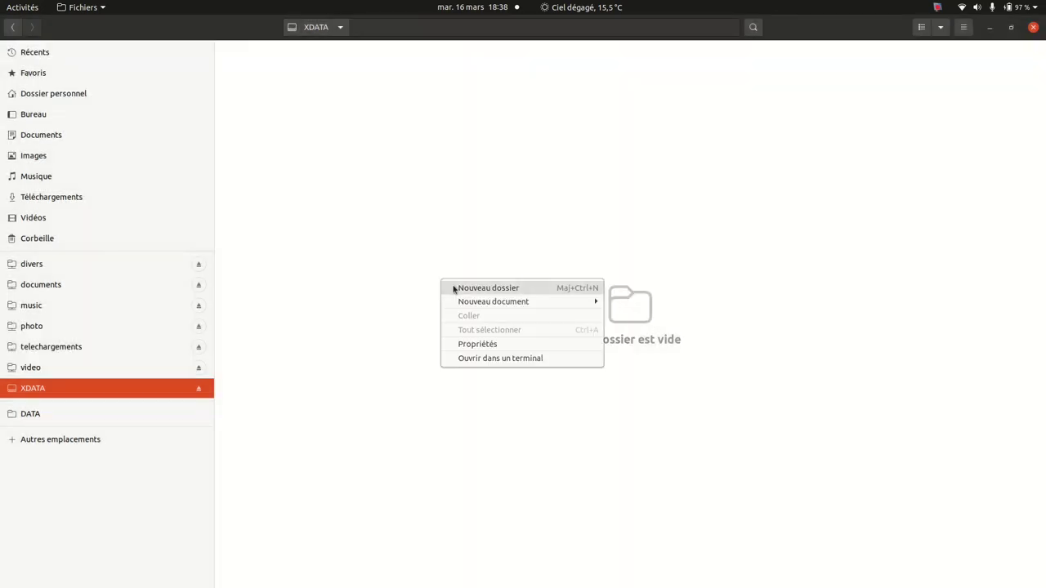
{"action": "left_click", "coordinate": [482, 344]}
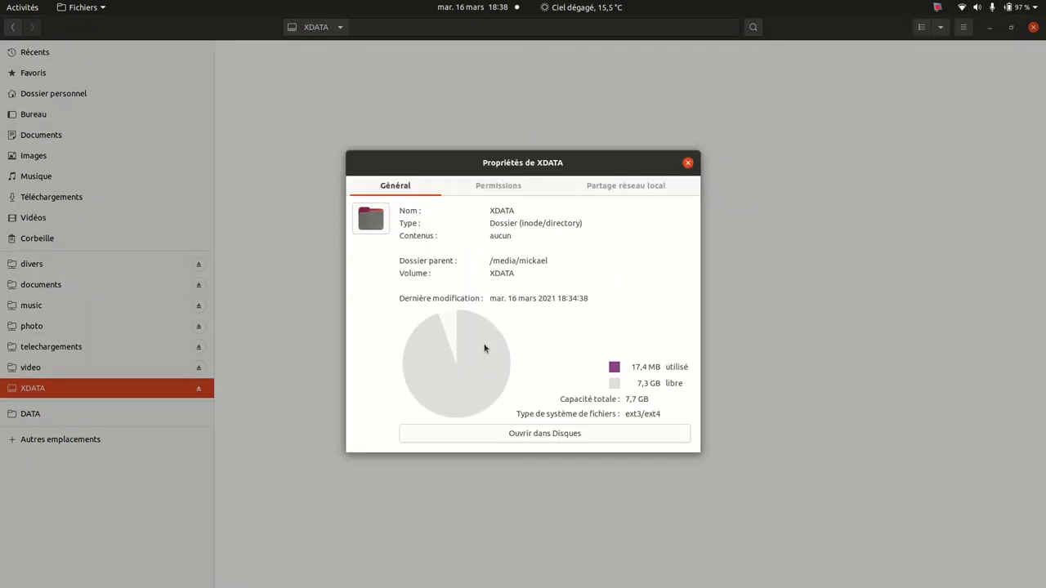
{"action": "left_click", "coordinate": [489, 188]}
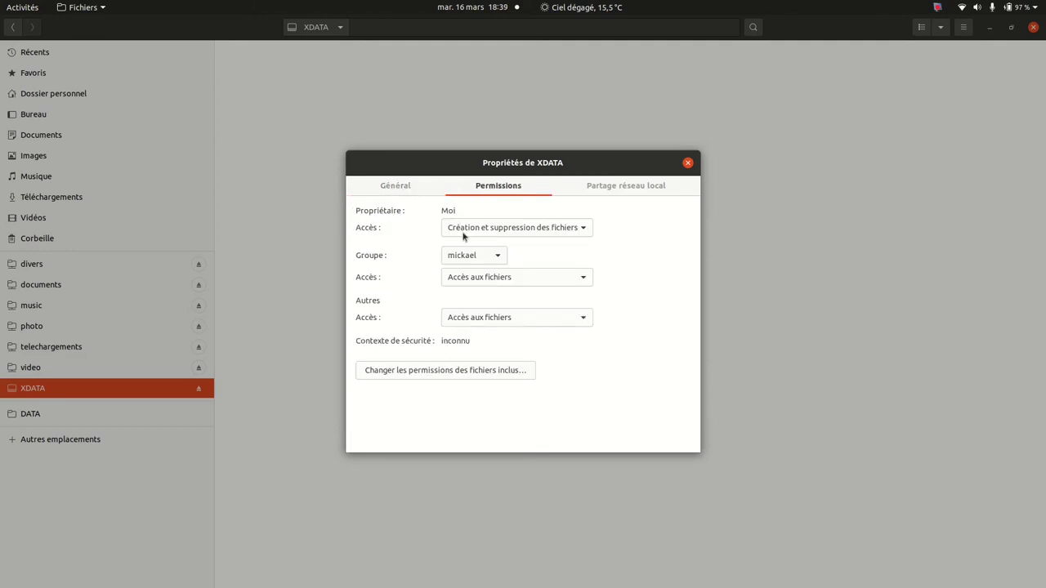
{"action": "left_click", "coordinate": [1034, 27]}
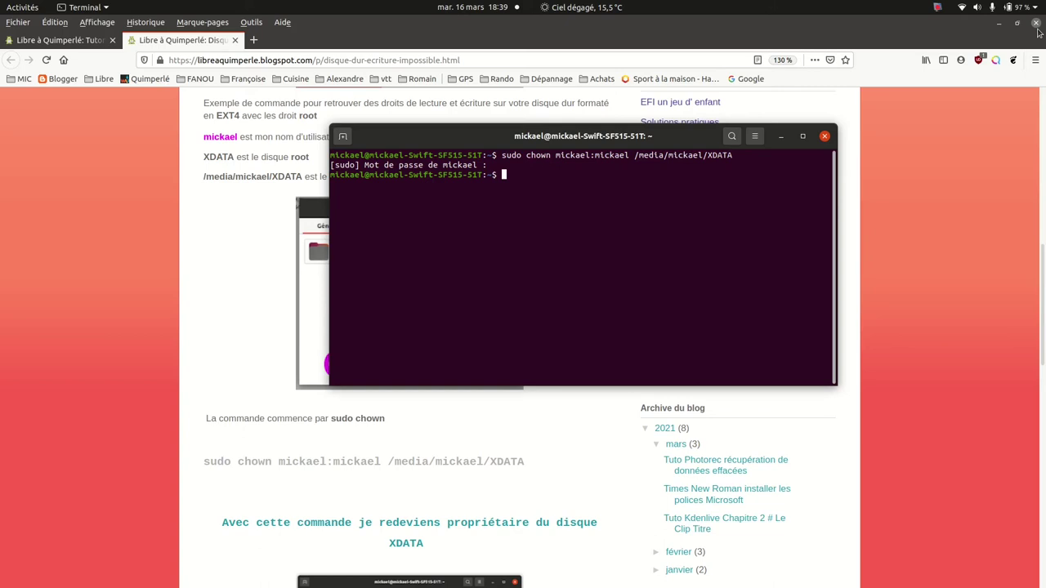
Recall and run sudo chown root:root on the XDATA mount to restore root ownership
{"action": "key", "text": "Up"}
{"action": "key", "text": "Down"}
{"action": "type", "text": "l"}
{"action": "key", "text": "BackSpace"}
{"action": "key", "text": "Up"}
{"action": "key", "text": "Up"}
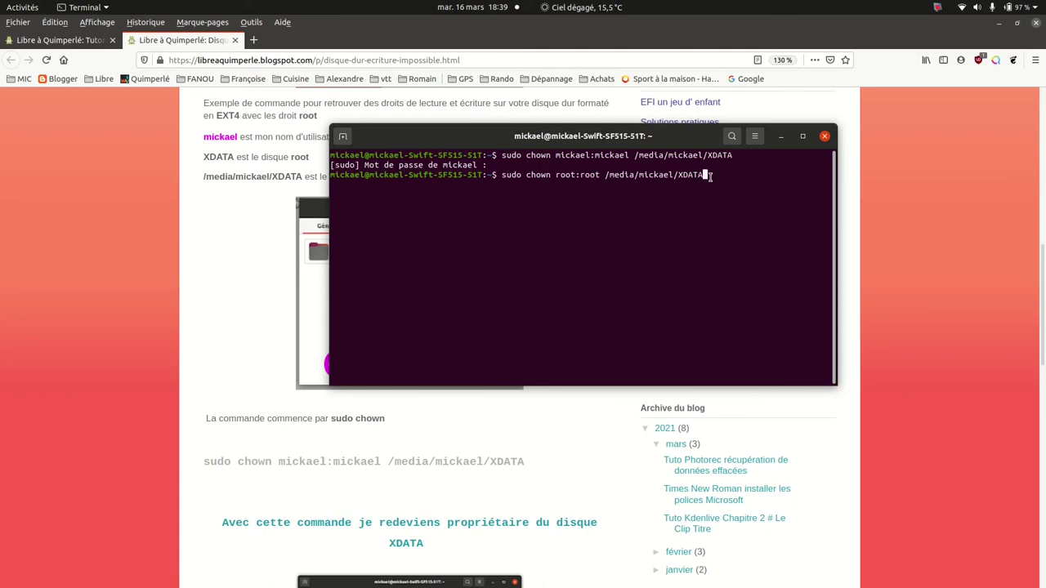
{"action": "key", "text": "Return"}
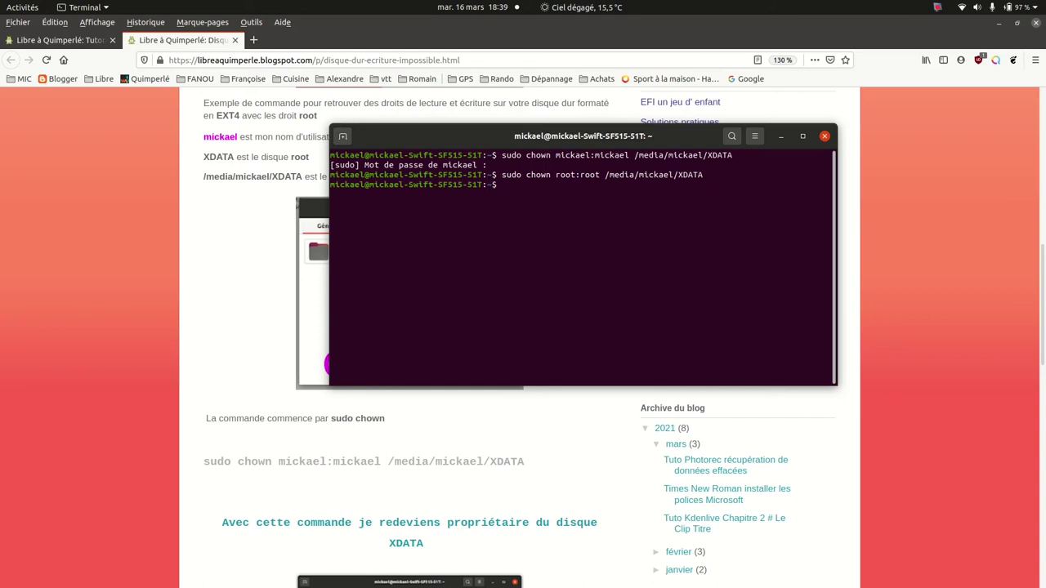